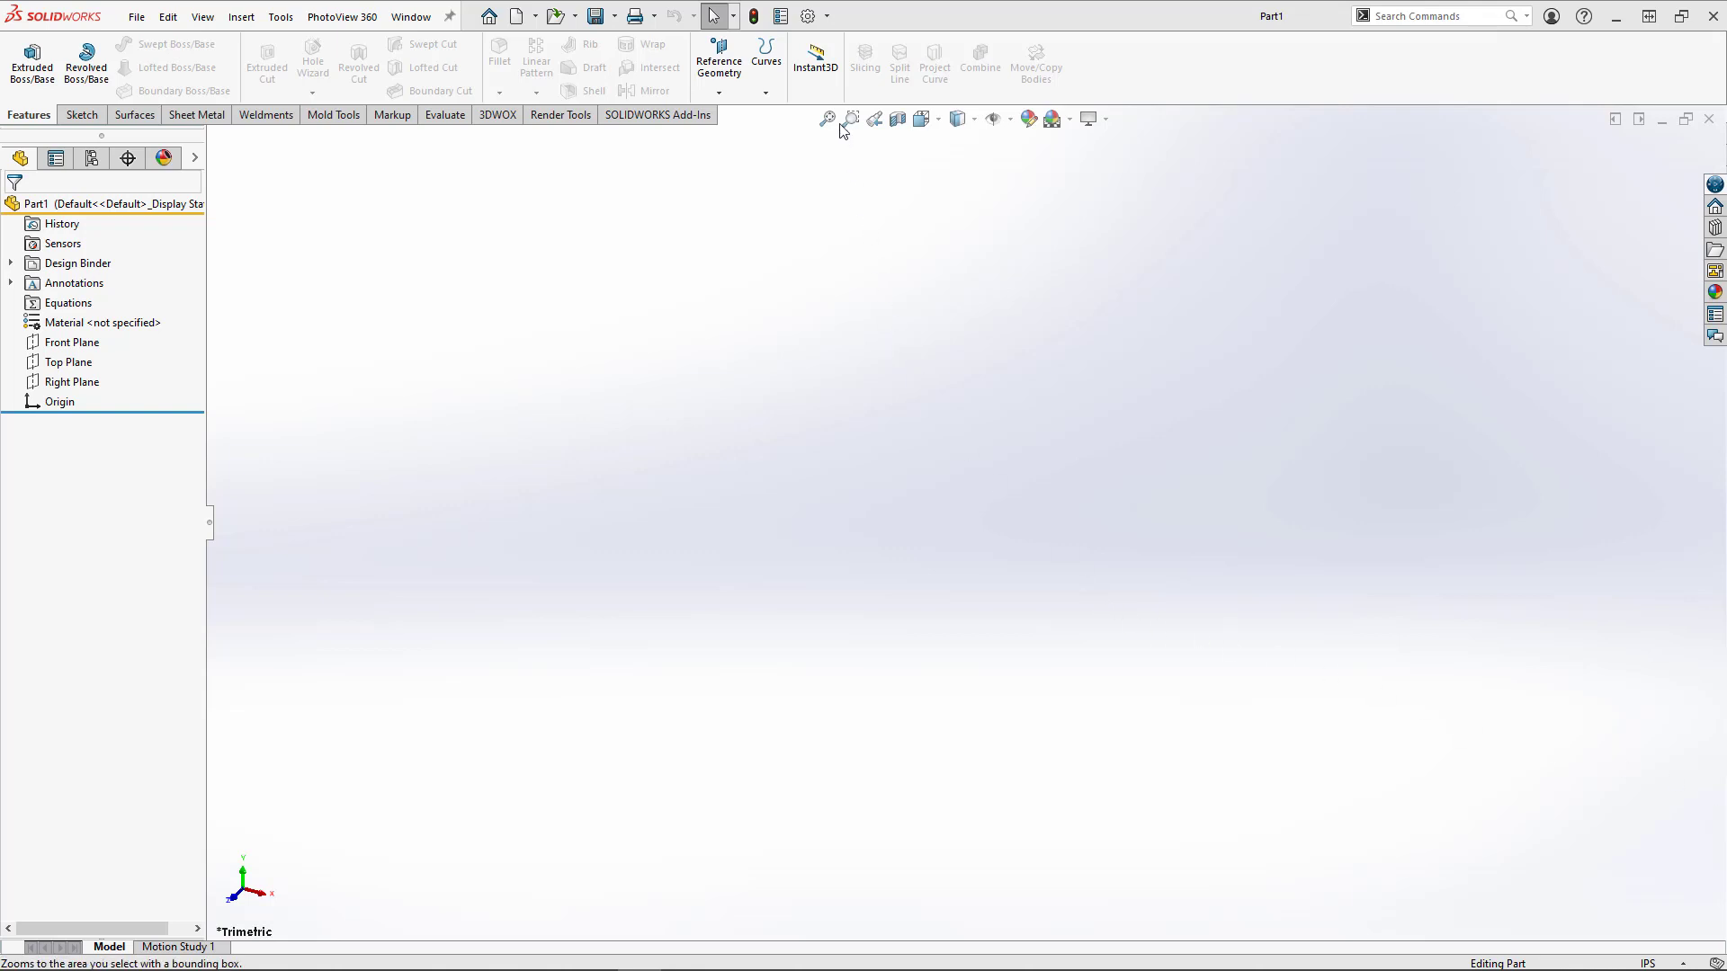
Open Customize from the Options gear menu to reach the interface settings
left_click(829, 18)
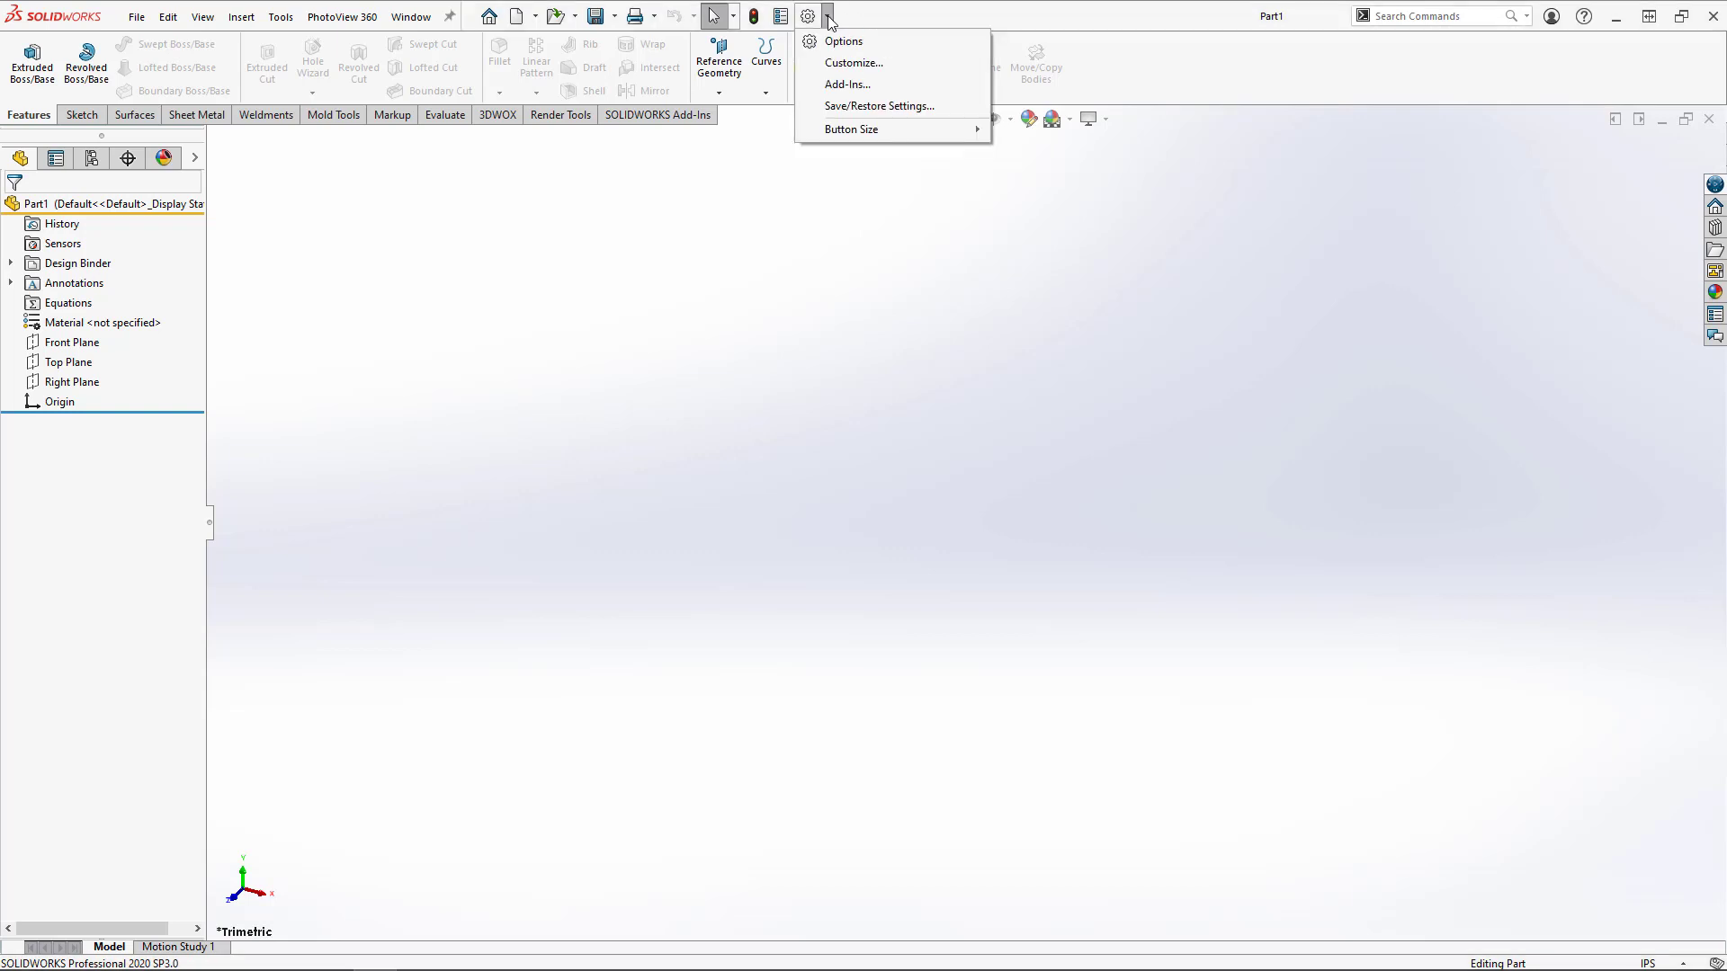
left_click(872, 69)
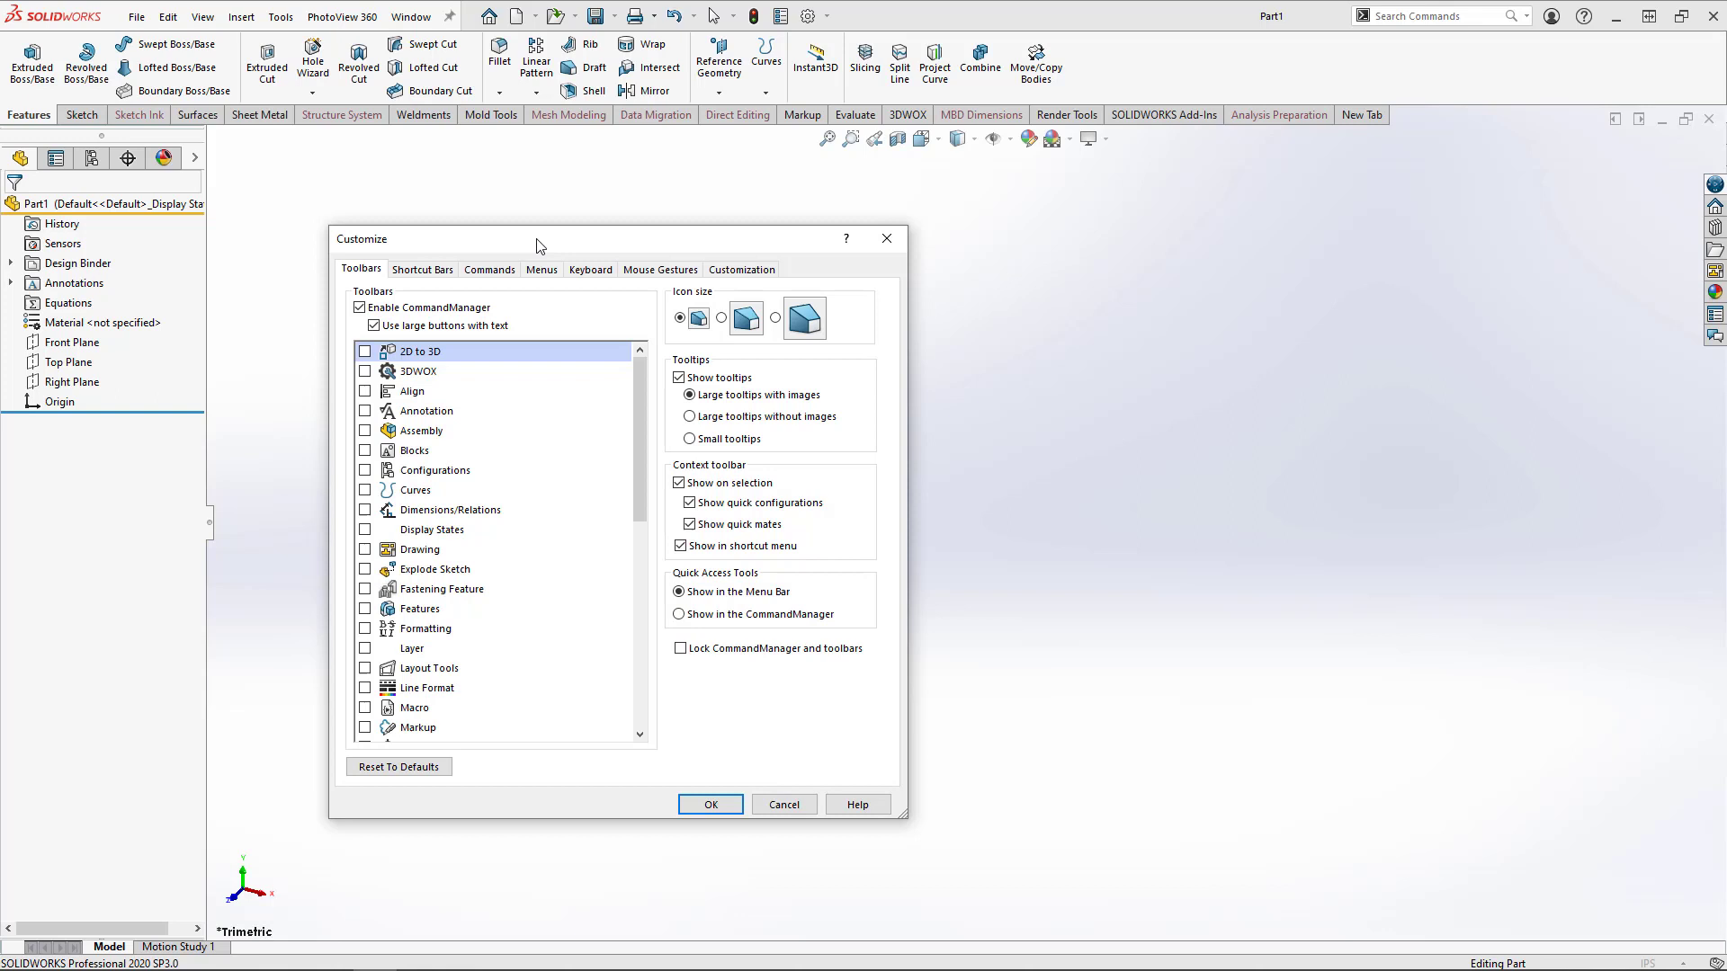
Show the Mouse Gestures tab with its four gesture guides and set the Top view
left_click(674, 273)
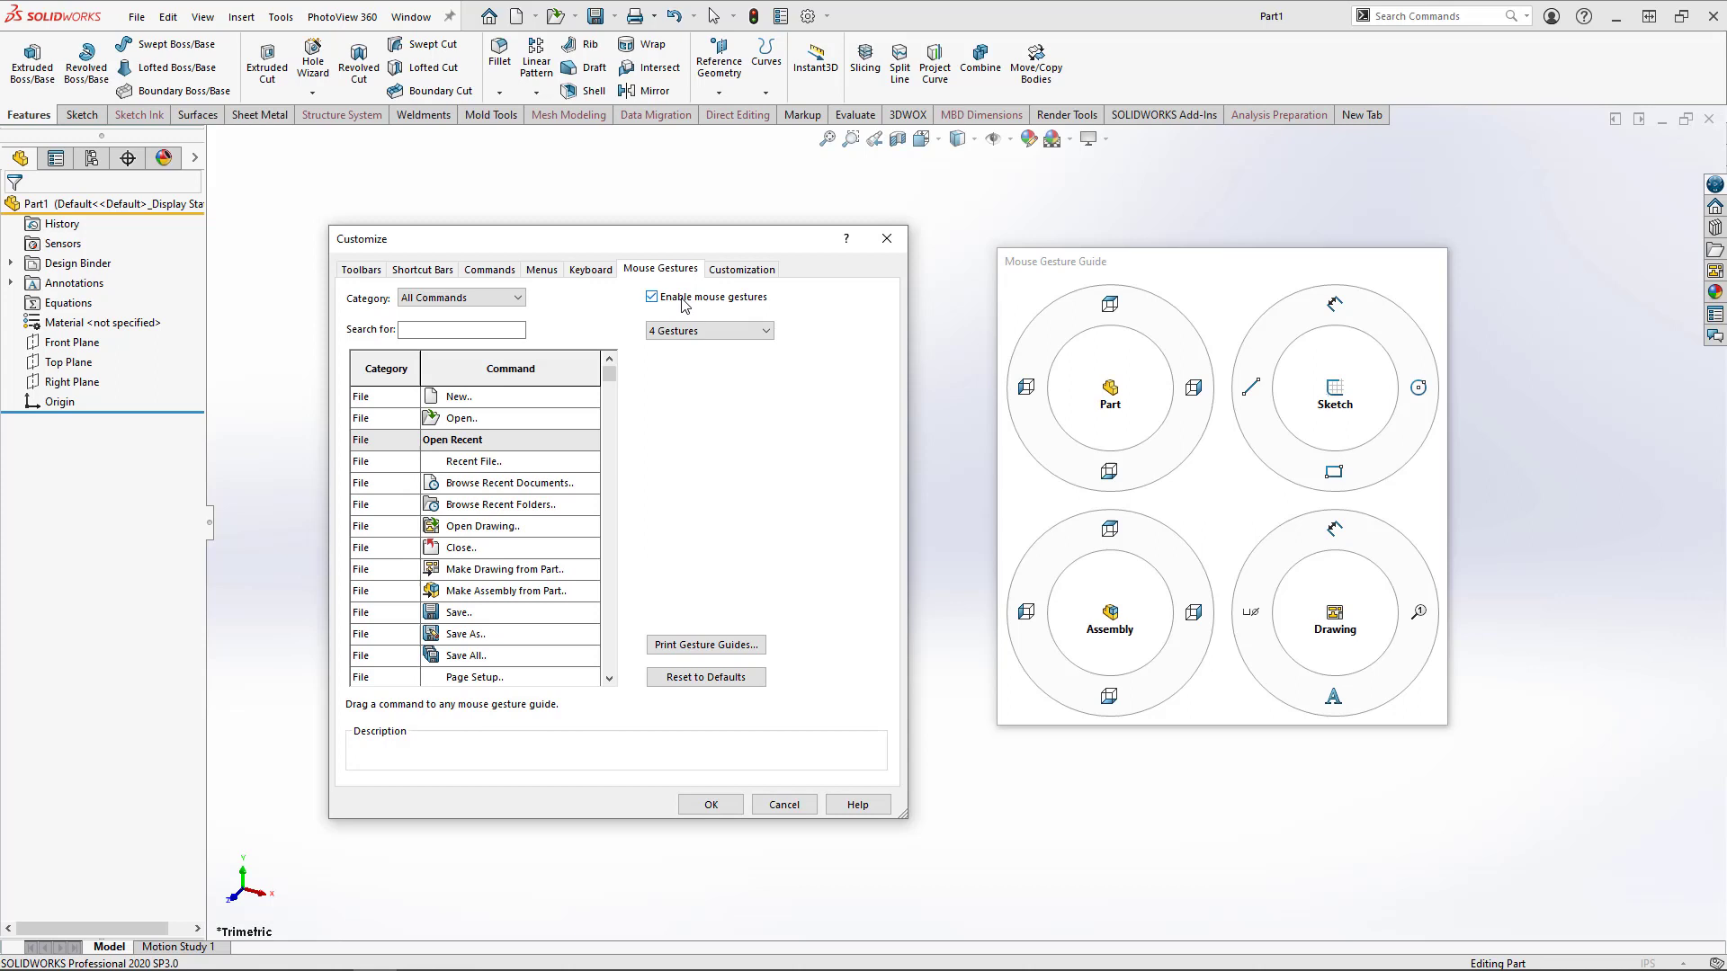
key("ctrl+5")
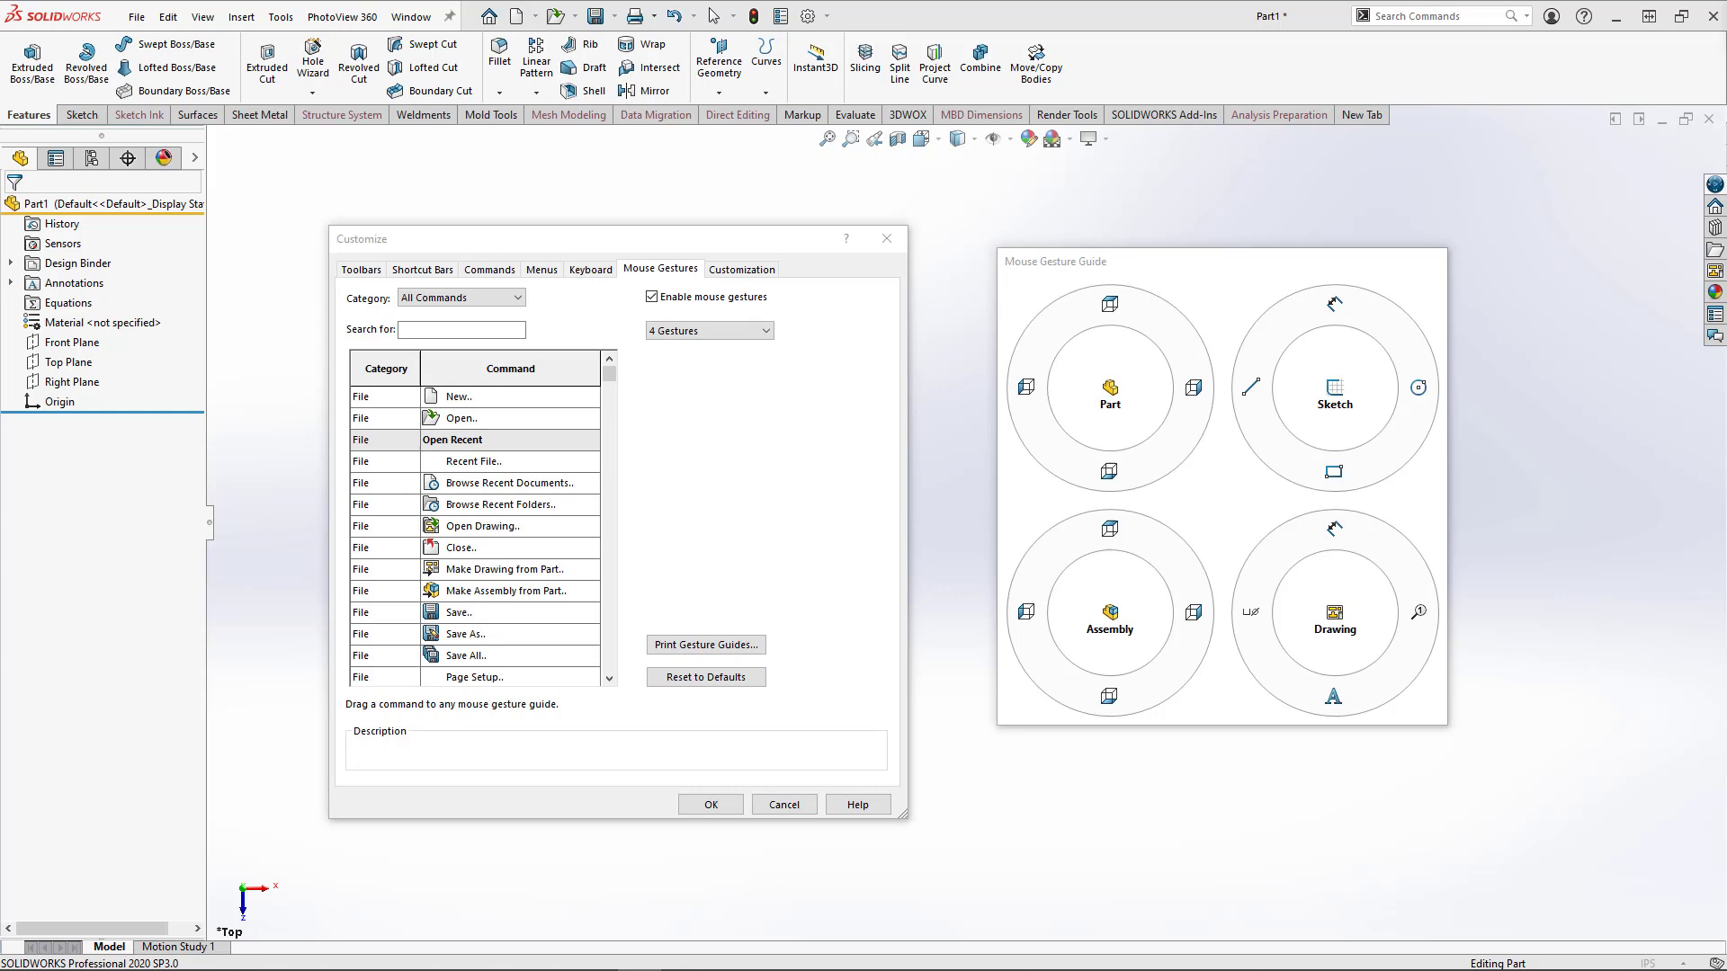
Search 'meas' and assign Measure to the Part and Assembly gesture guides
left_click(468, 329)
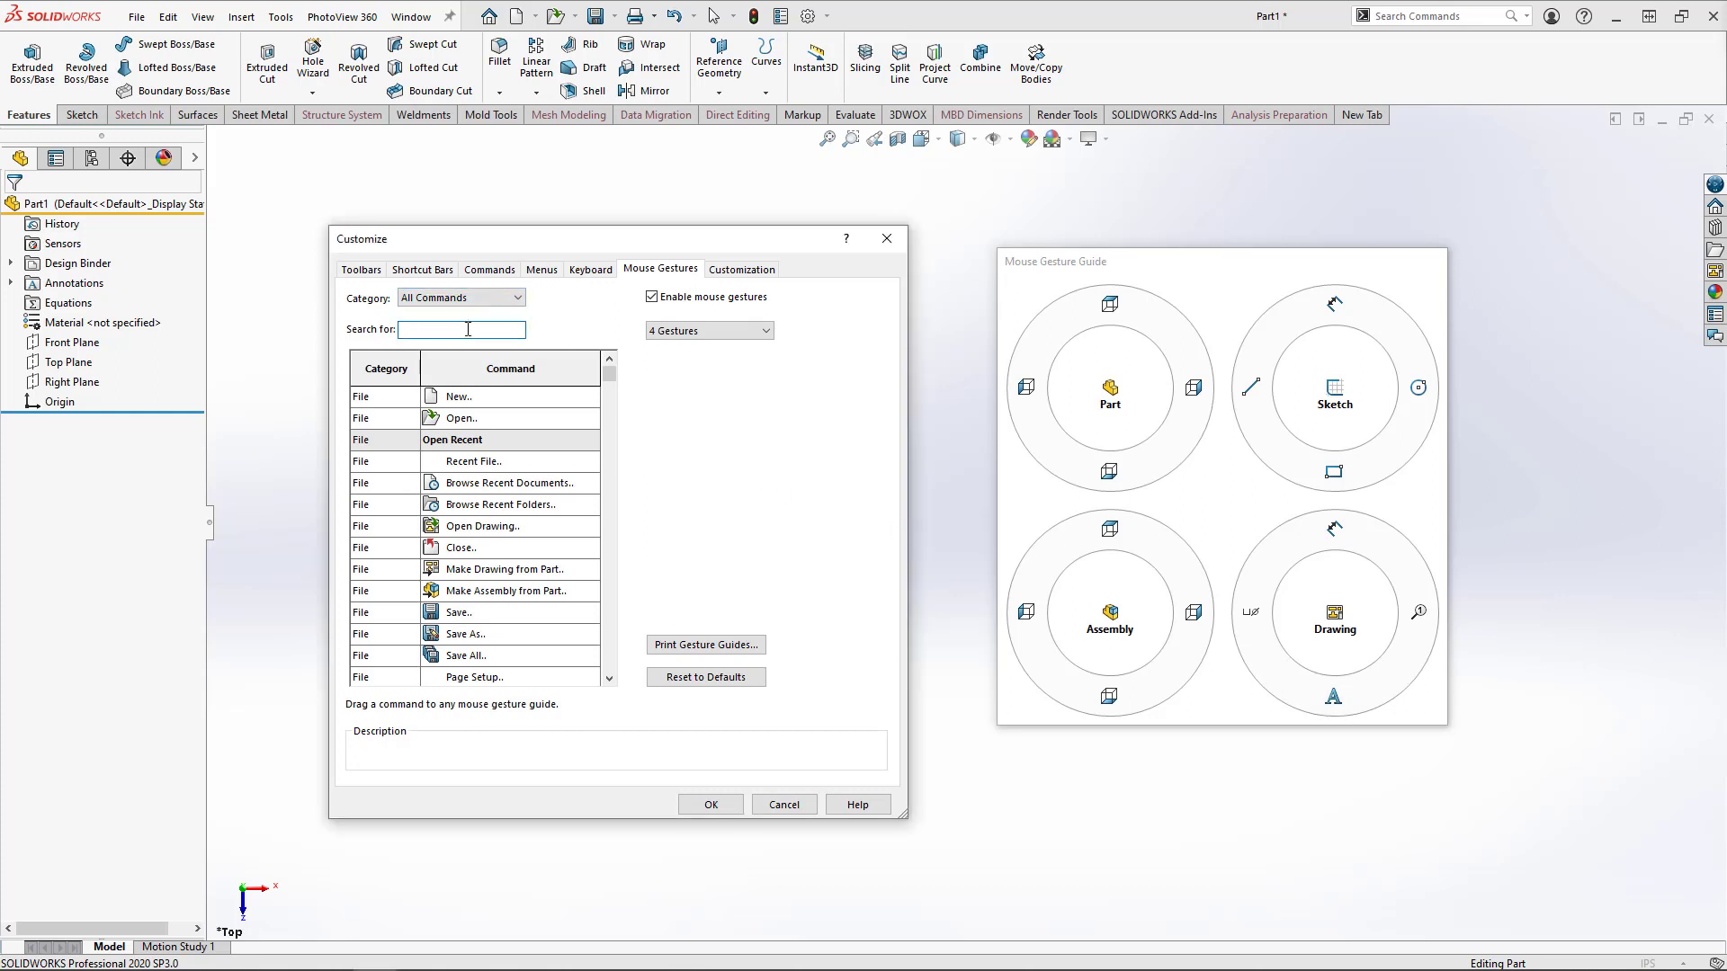
type("meas")
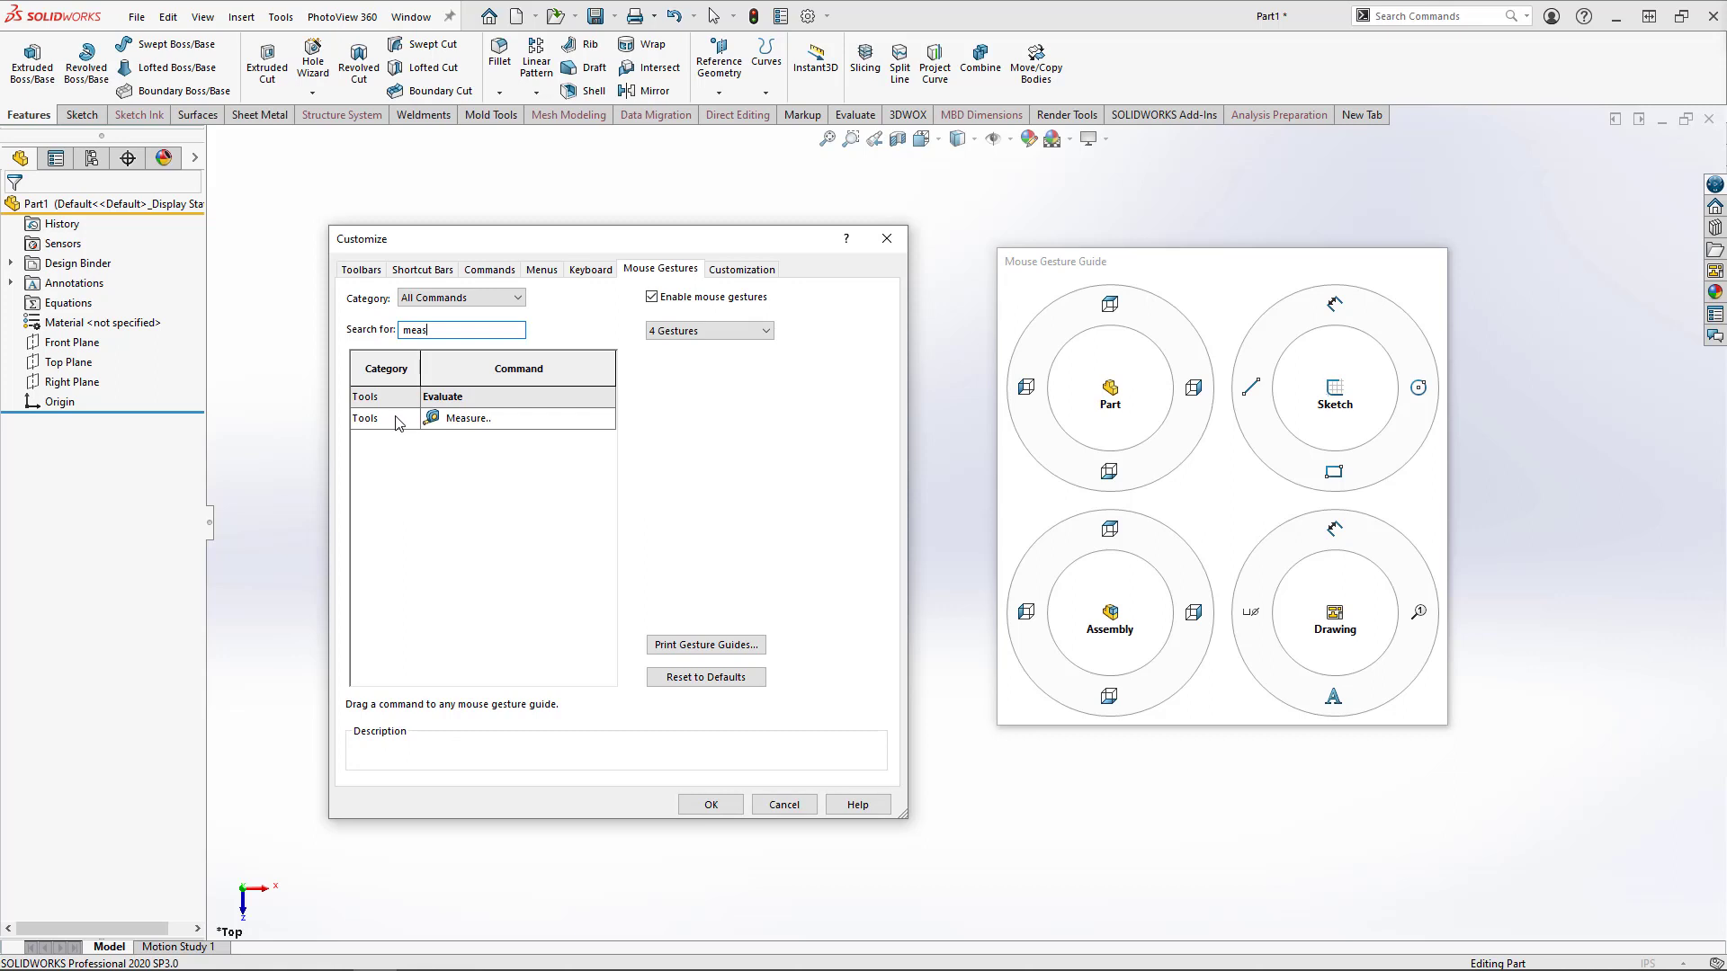
left_click_drag(449, 424, 1043, 388)
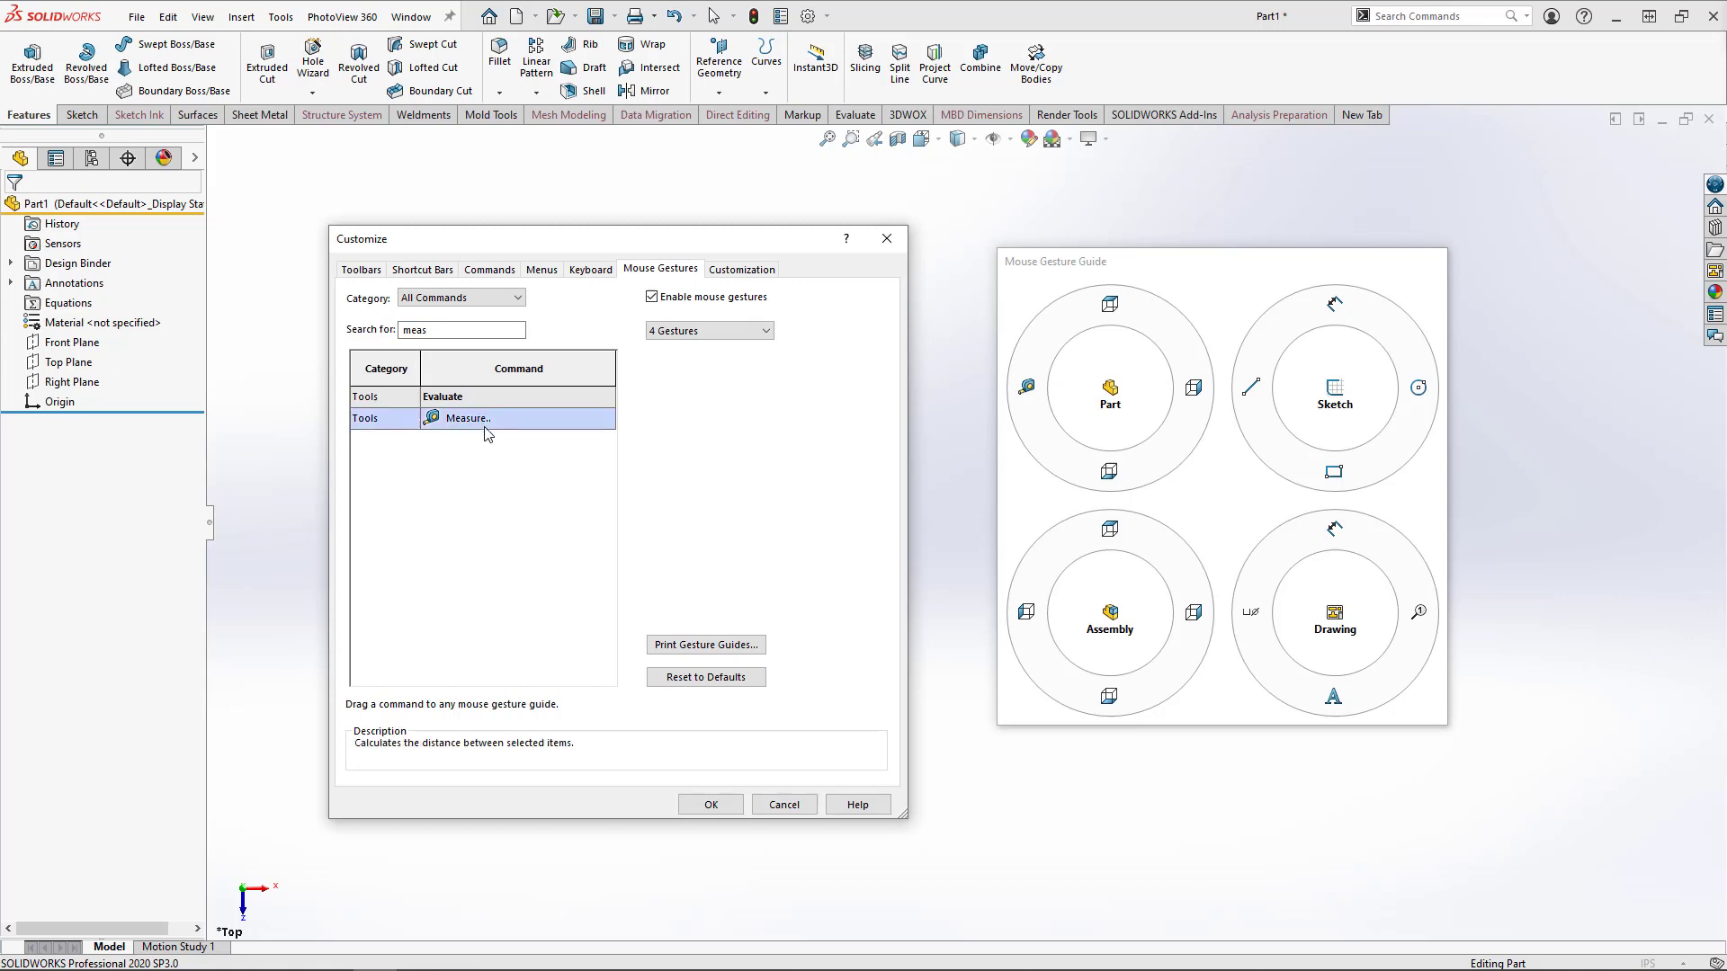
left_click_drag(487, 434, 1025, 615)
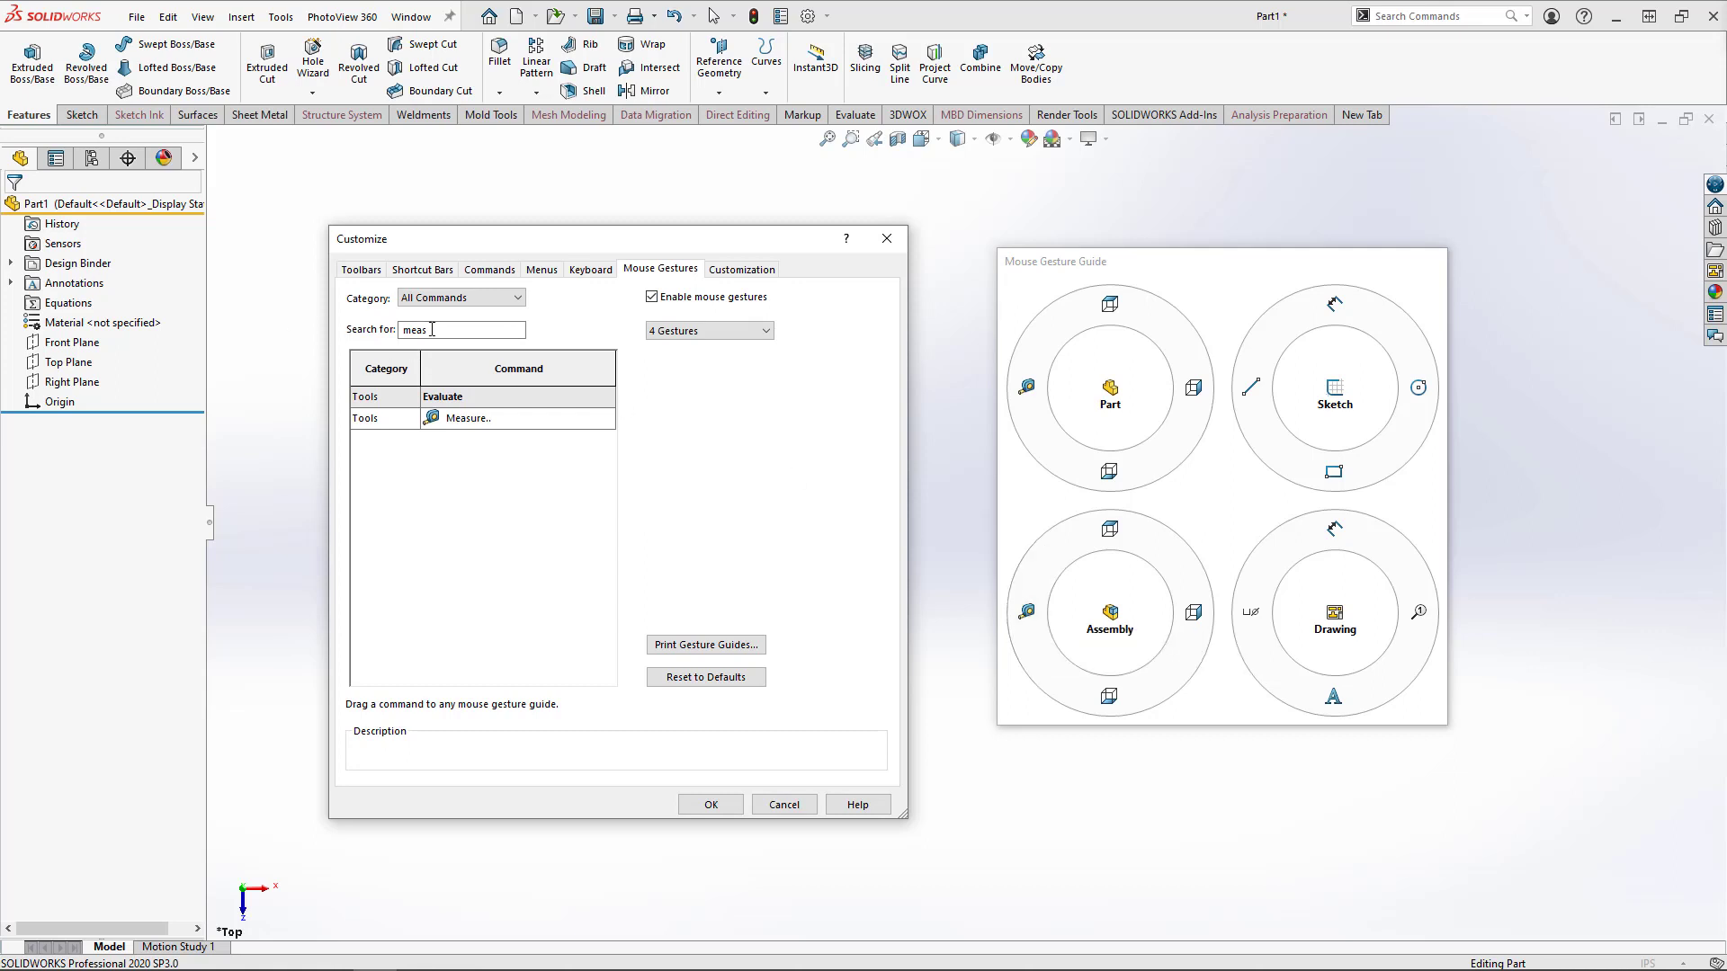
left_click_drag(433, 329, 396, 331)
Search 'iso' and assign Isometric to the top slots of the Part and Assembly guides
type("iso")
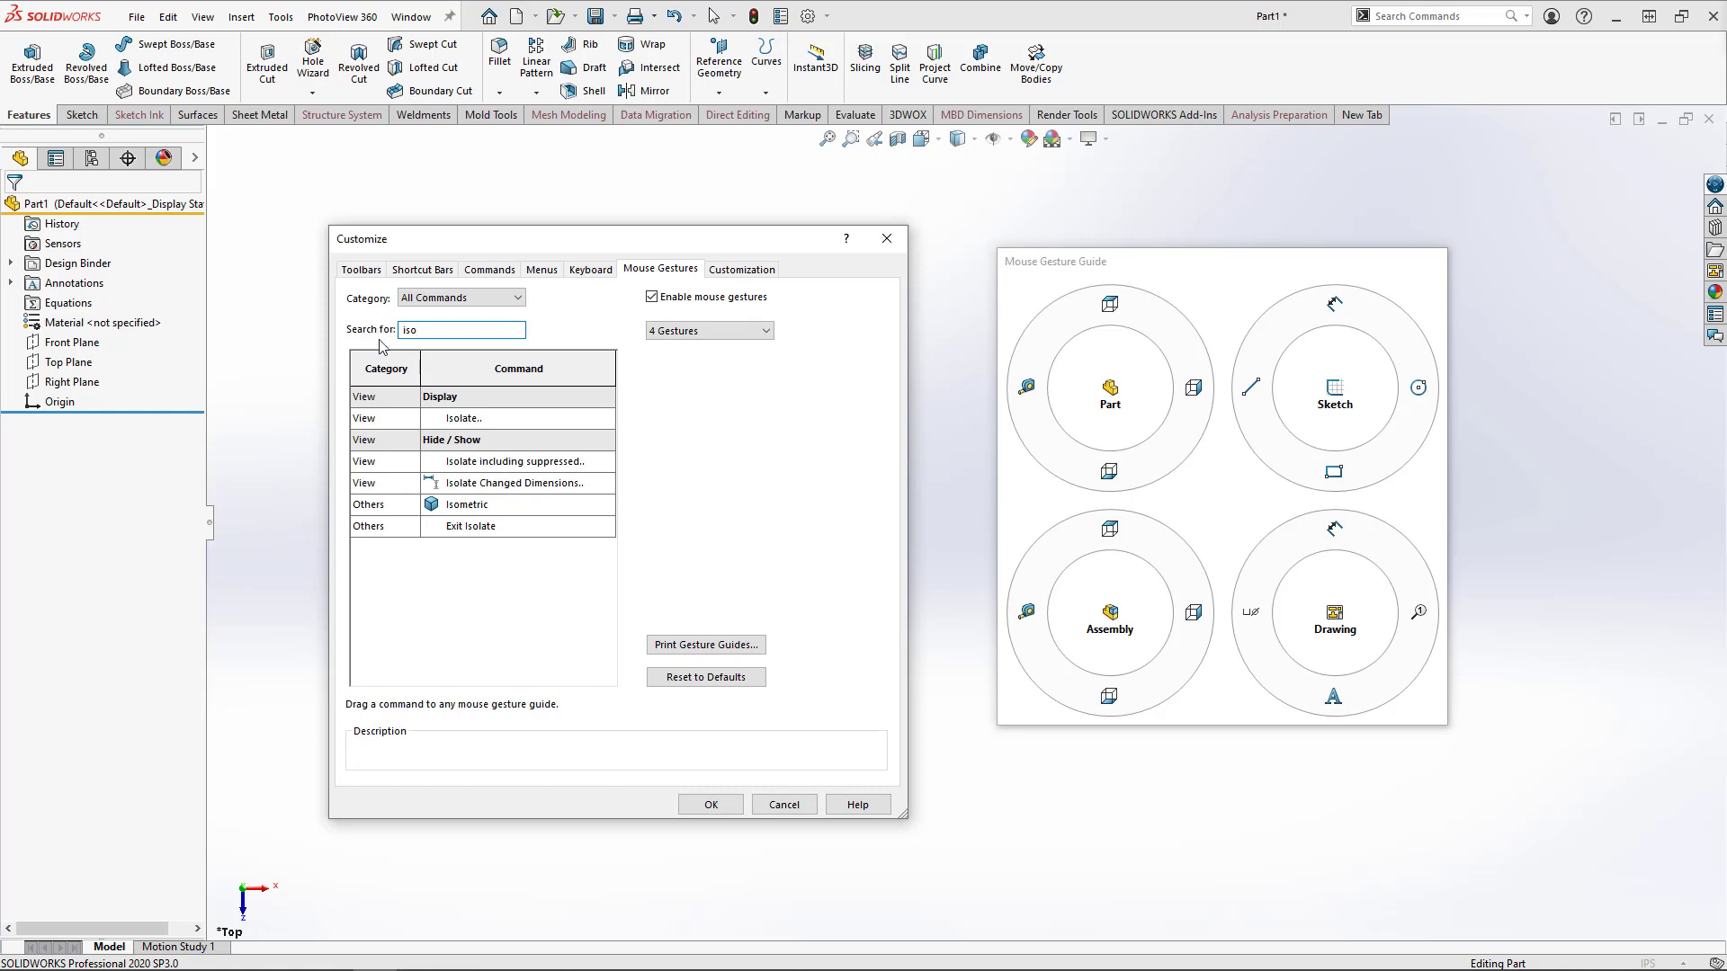
left_click(472, 513)
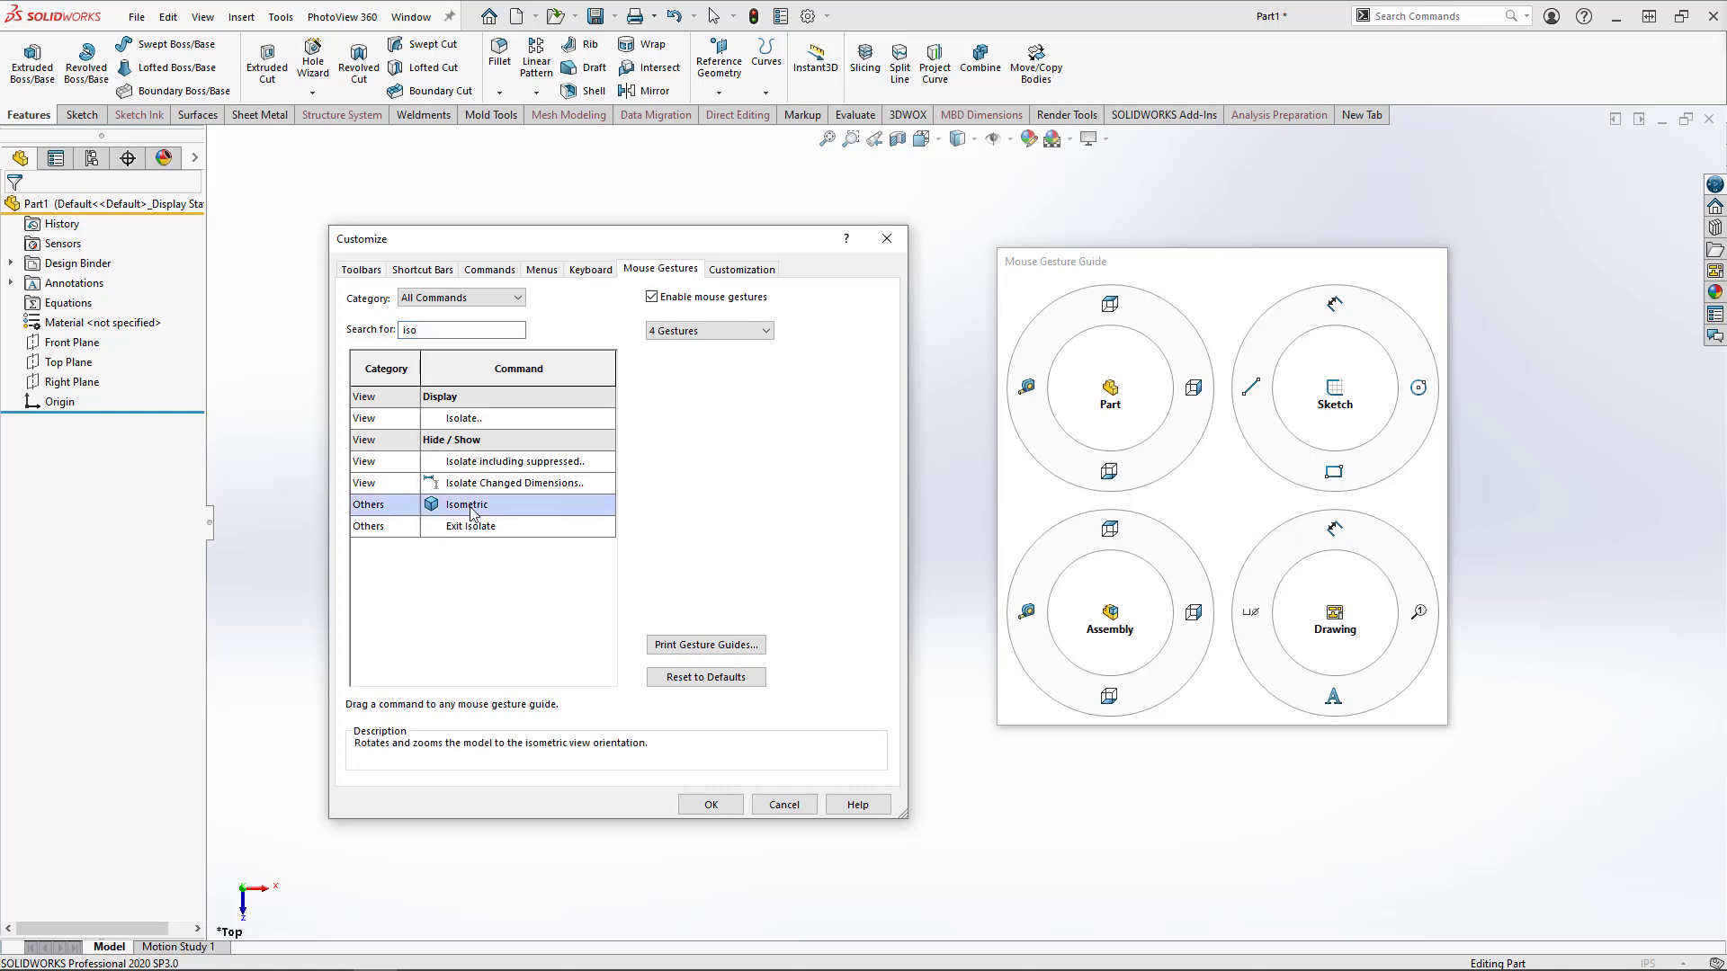
mouse_move(472, 512)
left_mouse_down()
mouse_move(1104, 365)
mouse_move(1110, 304)
left_mouse_up()
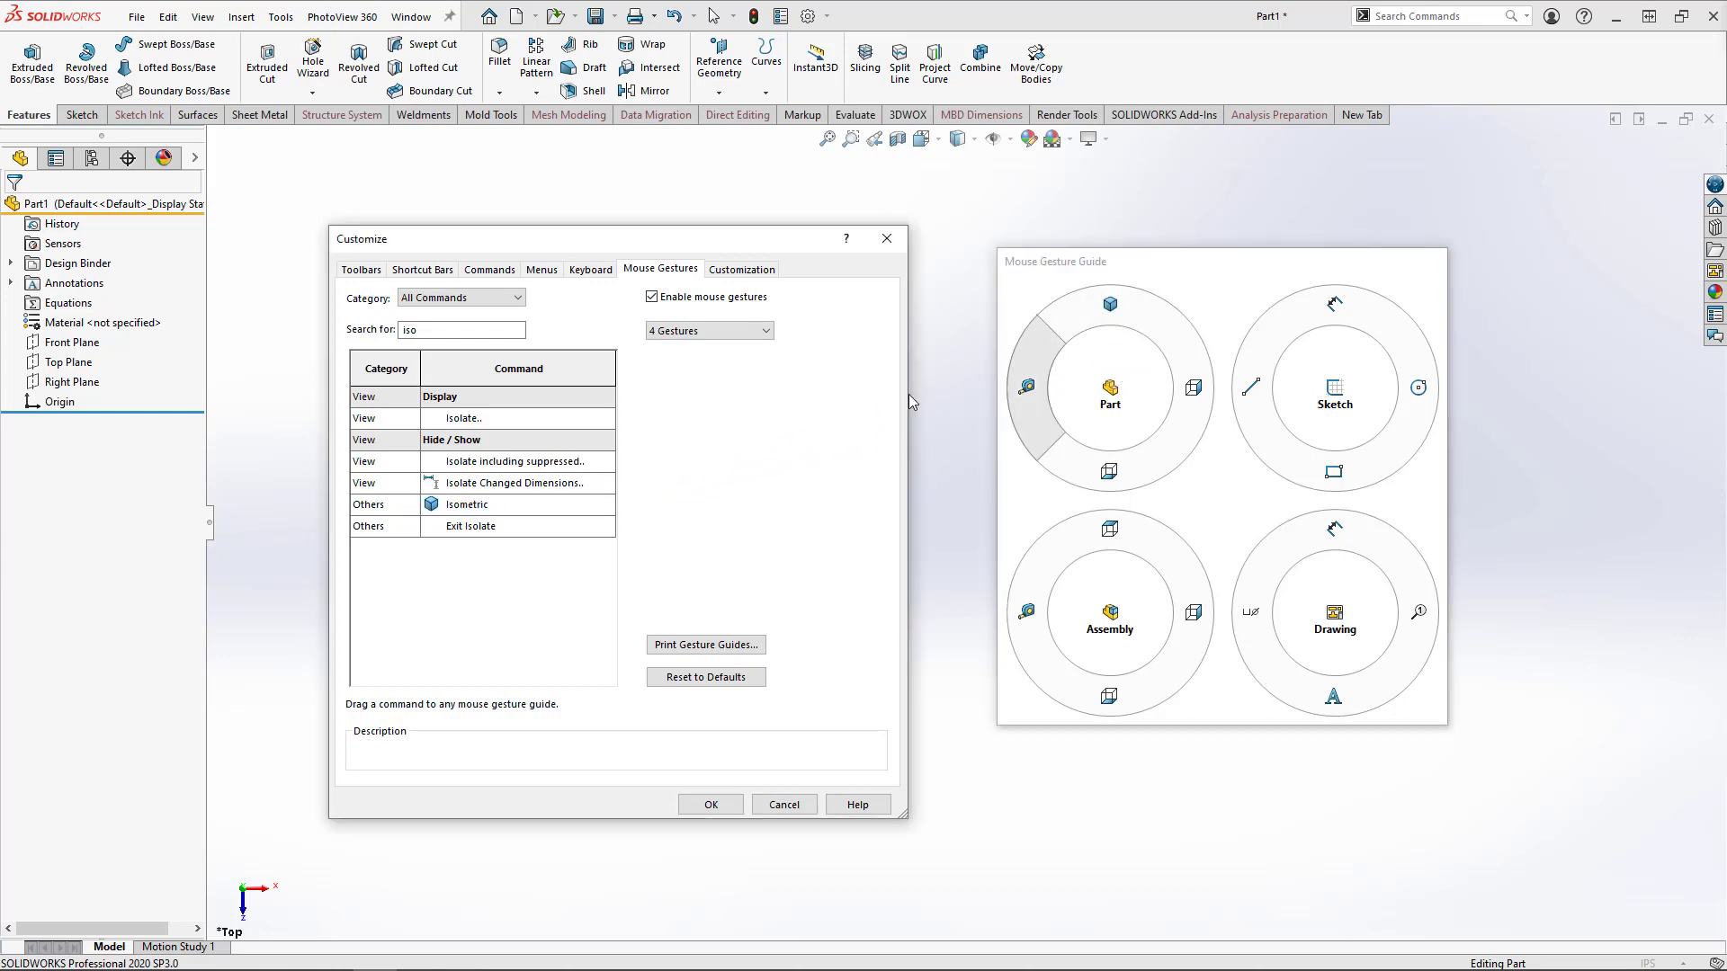
left_click_drag(488, 513, 1106, 531)
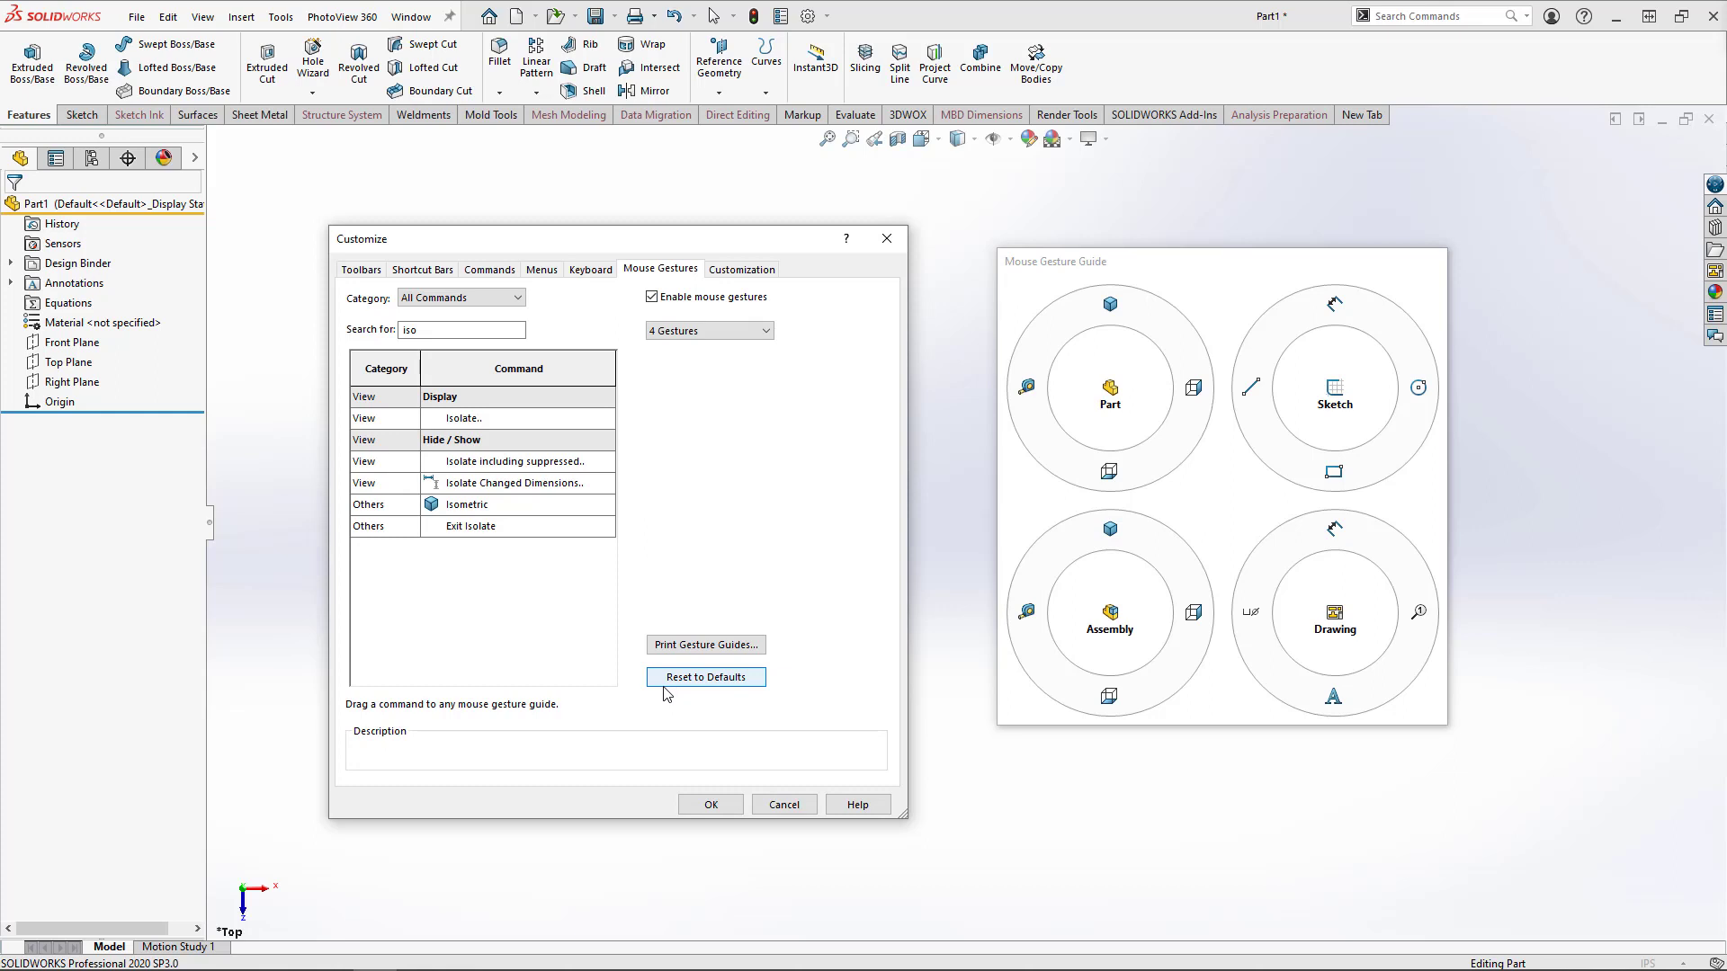
Search 'sketch' and assign the Sketch command to a Part gesture slot
left_click_drag(463, 331, 387, 337)
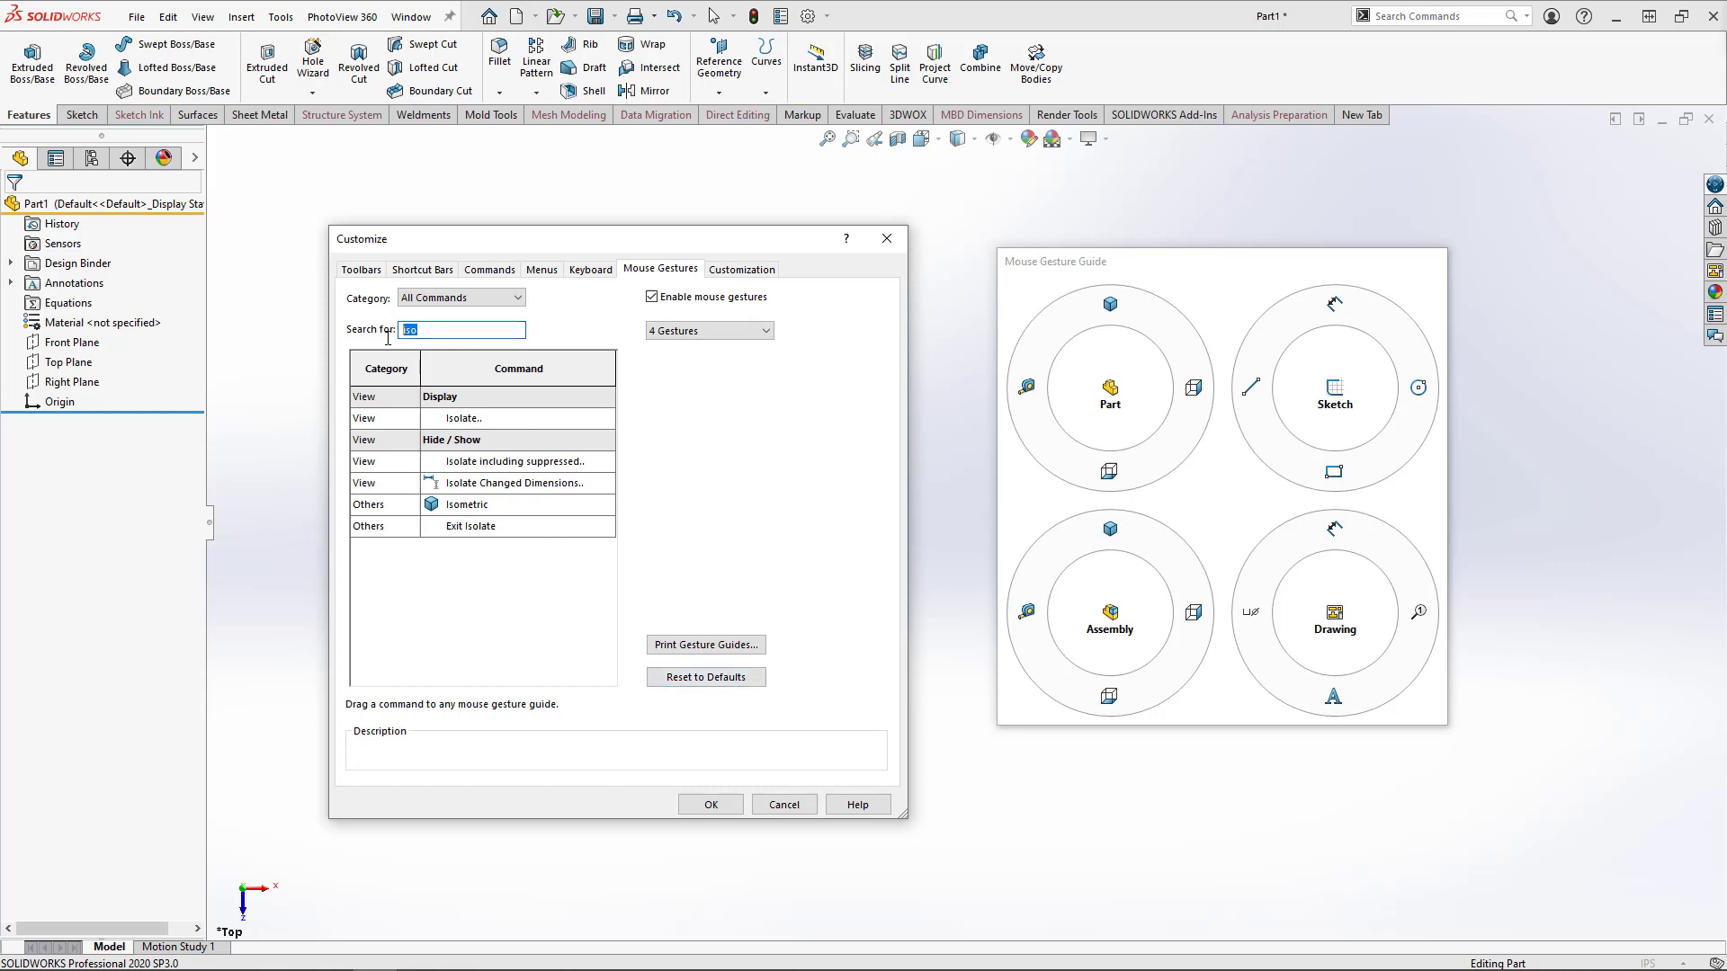
type("sketch")
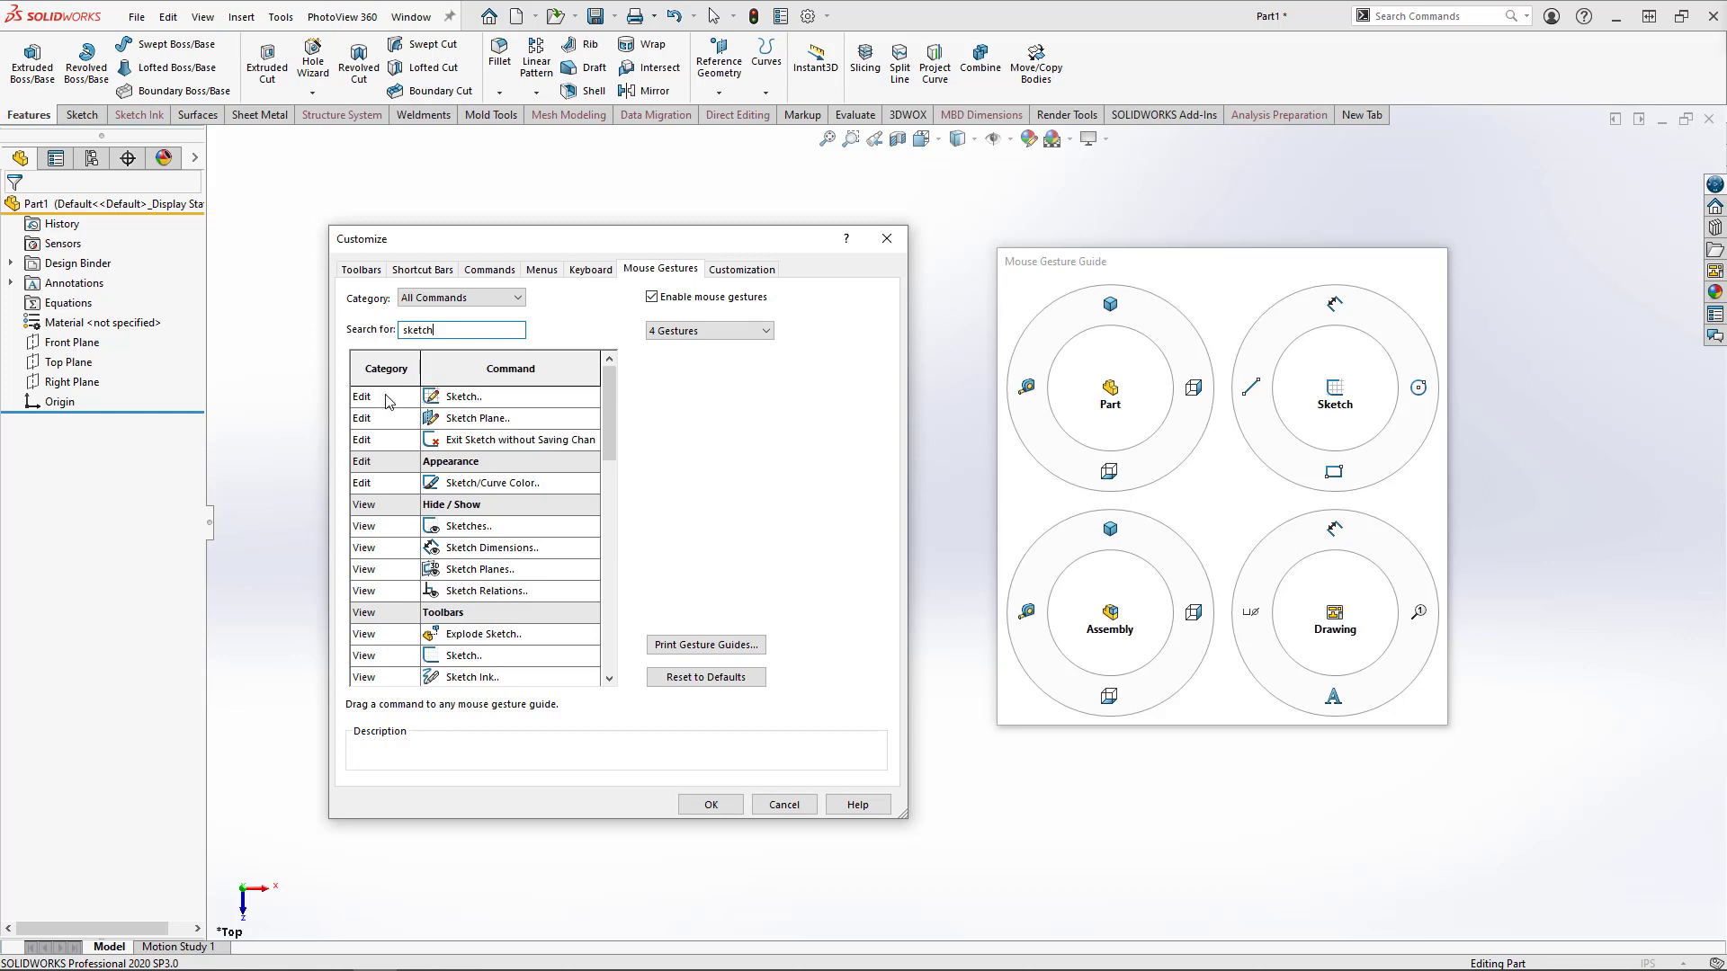
scroll(385, 402, "down", 1)
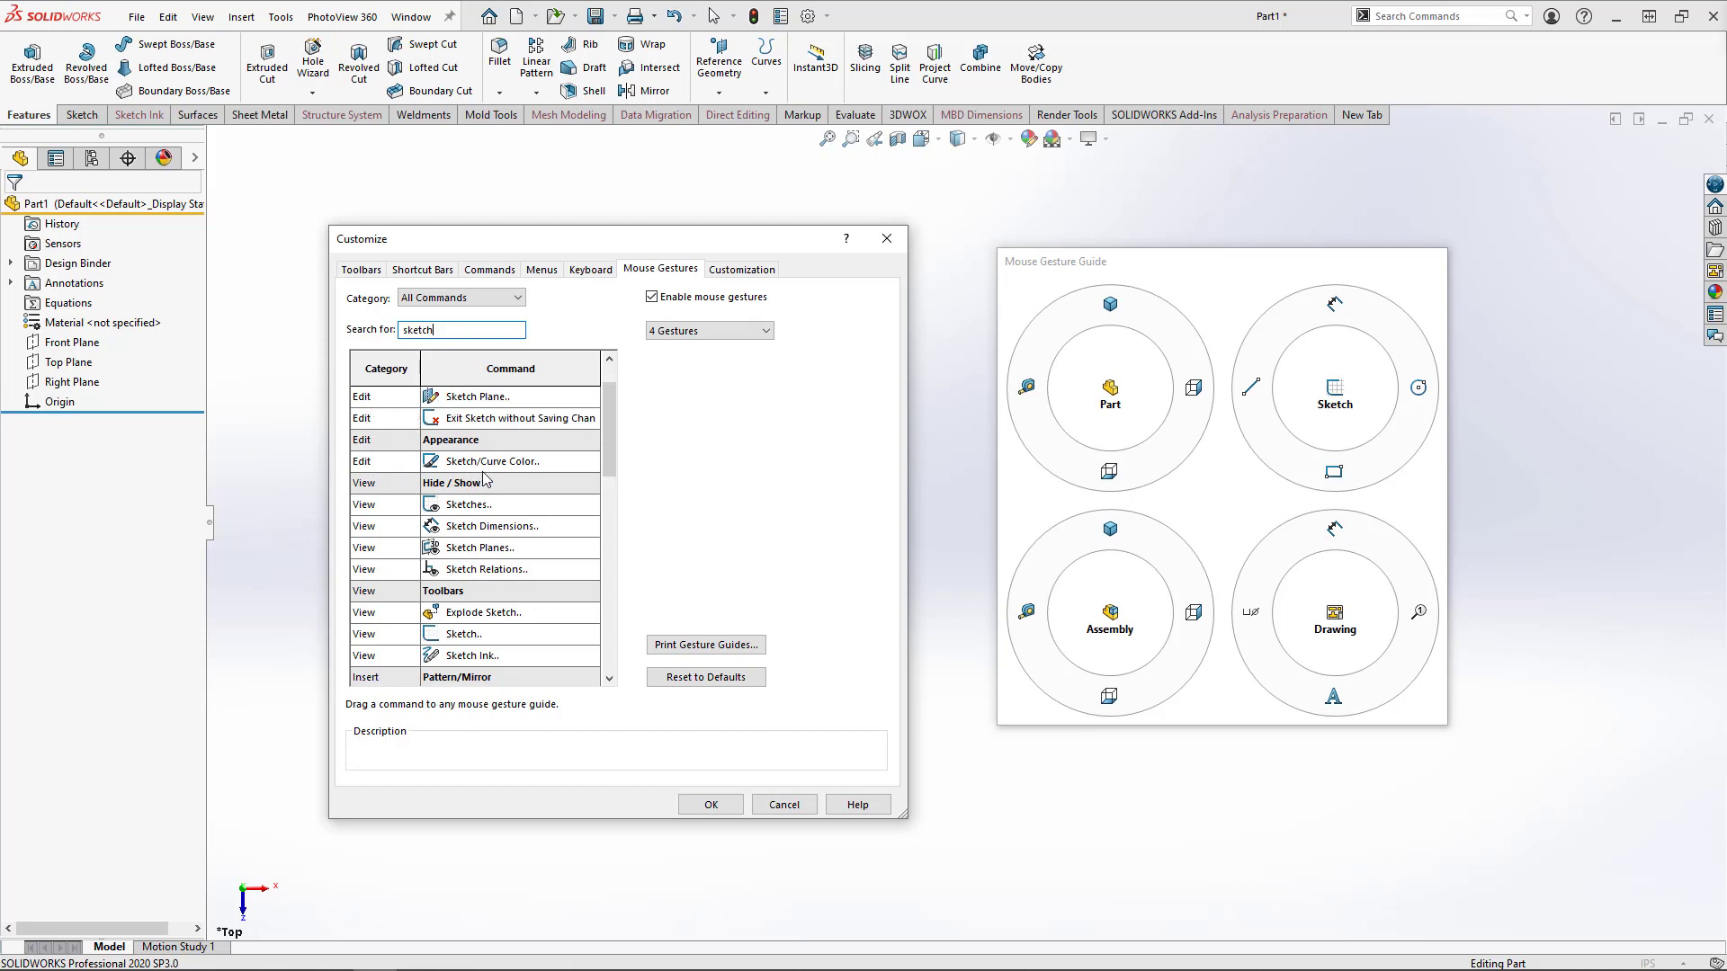
scroll(414, 524, "down", 1)
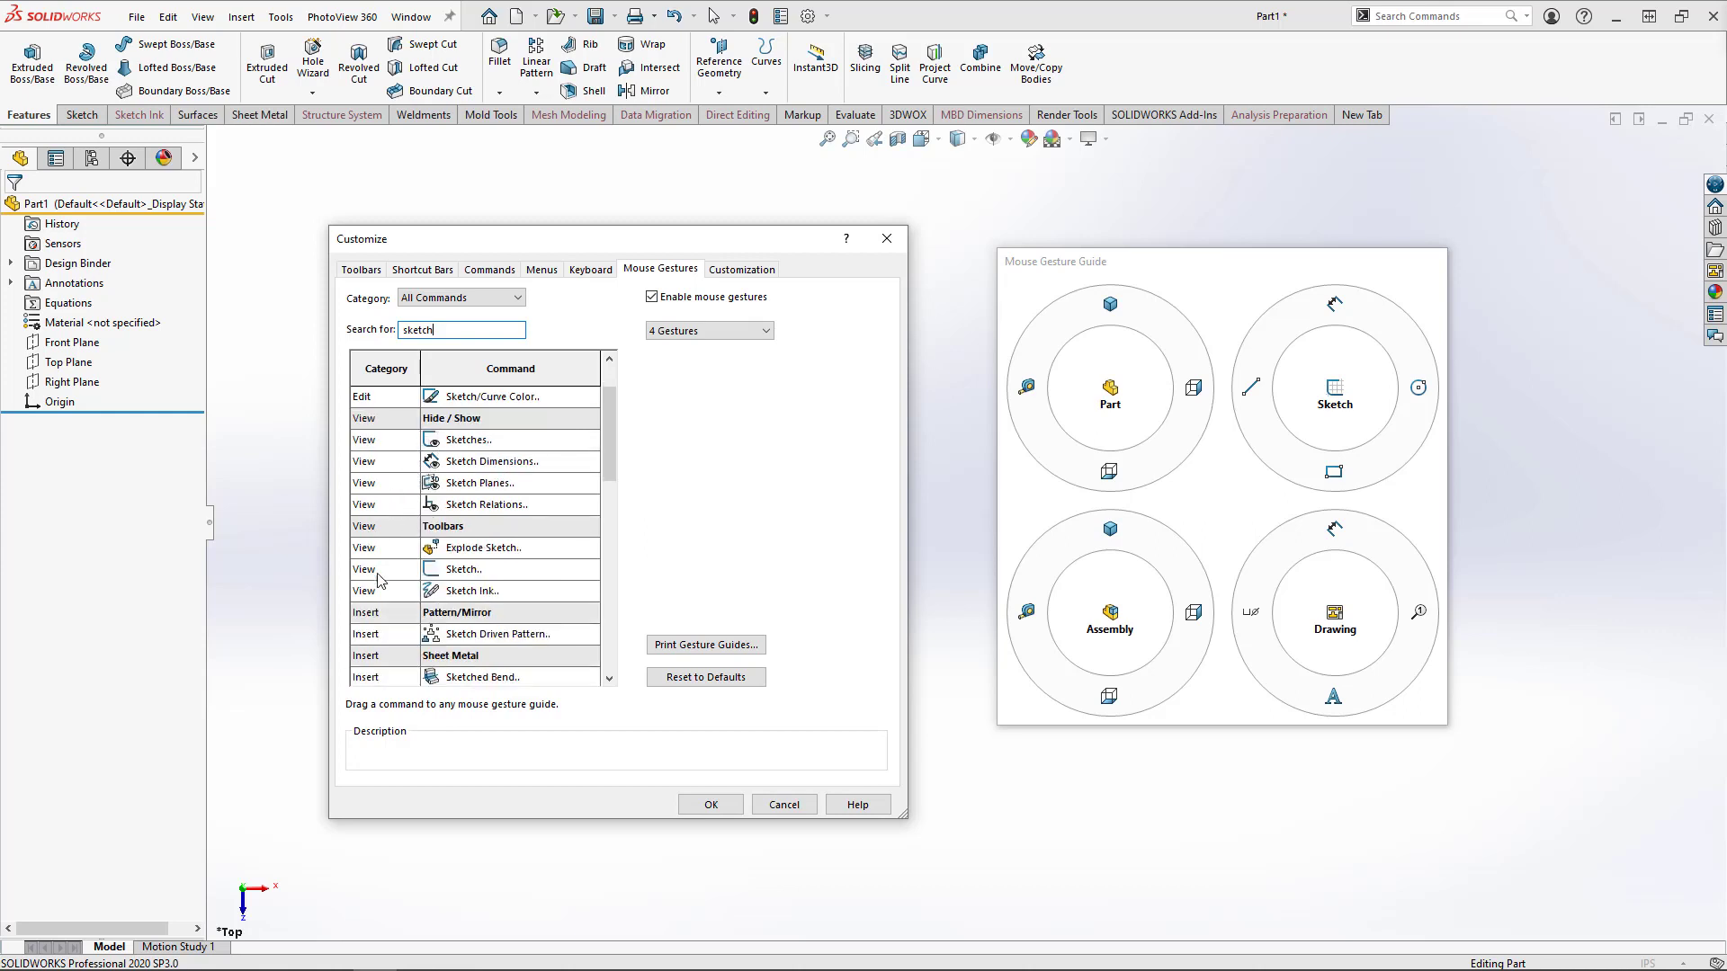
scroll(409, 604, "down", 1)
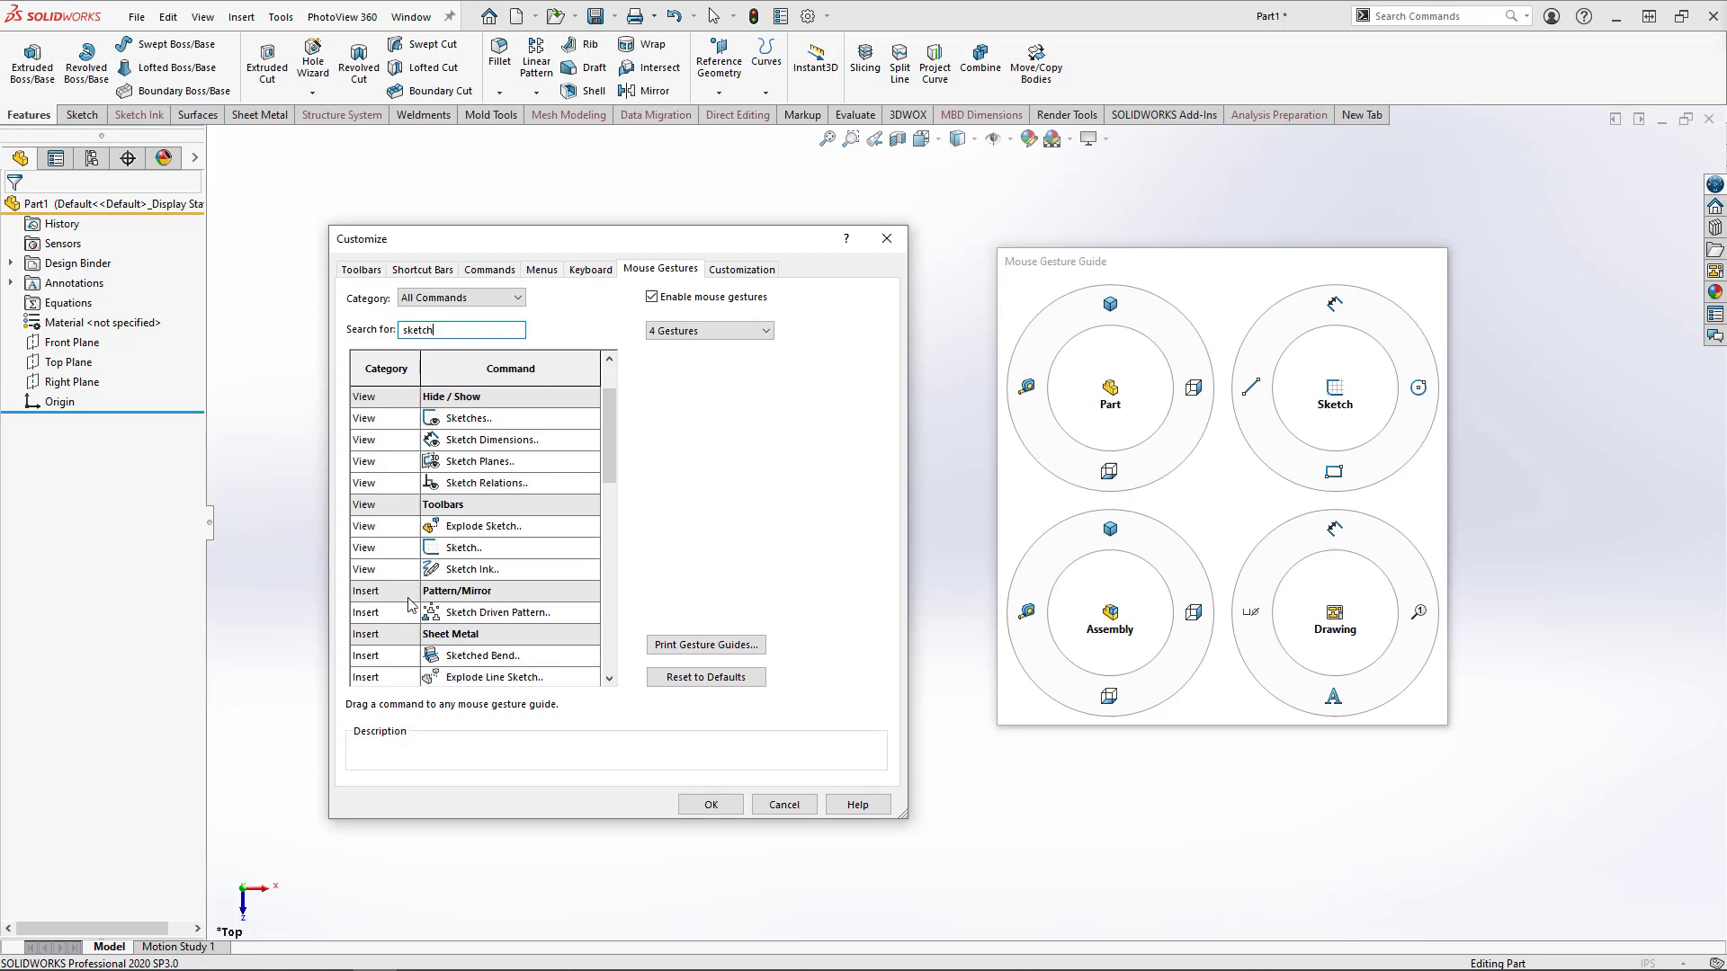
scroll(423, 585, "down", 1)
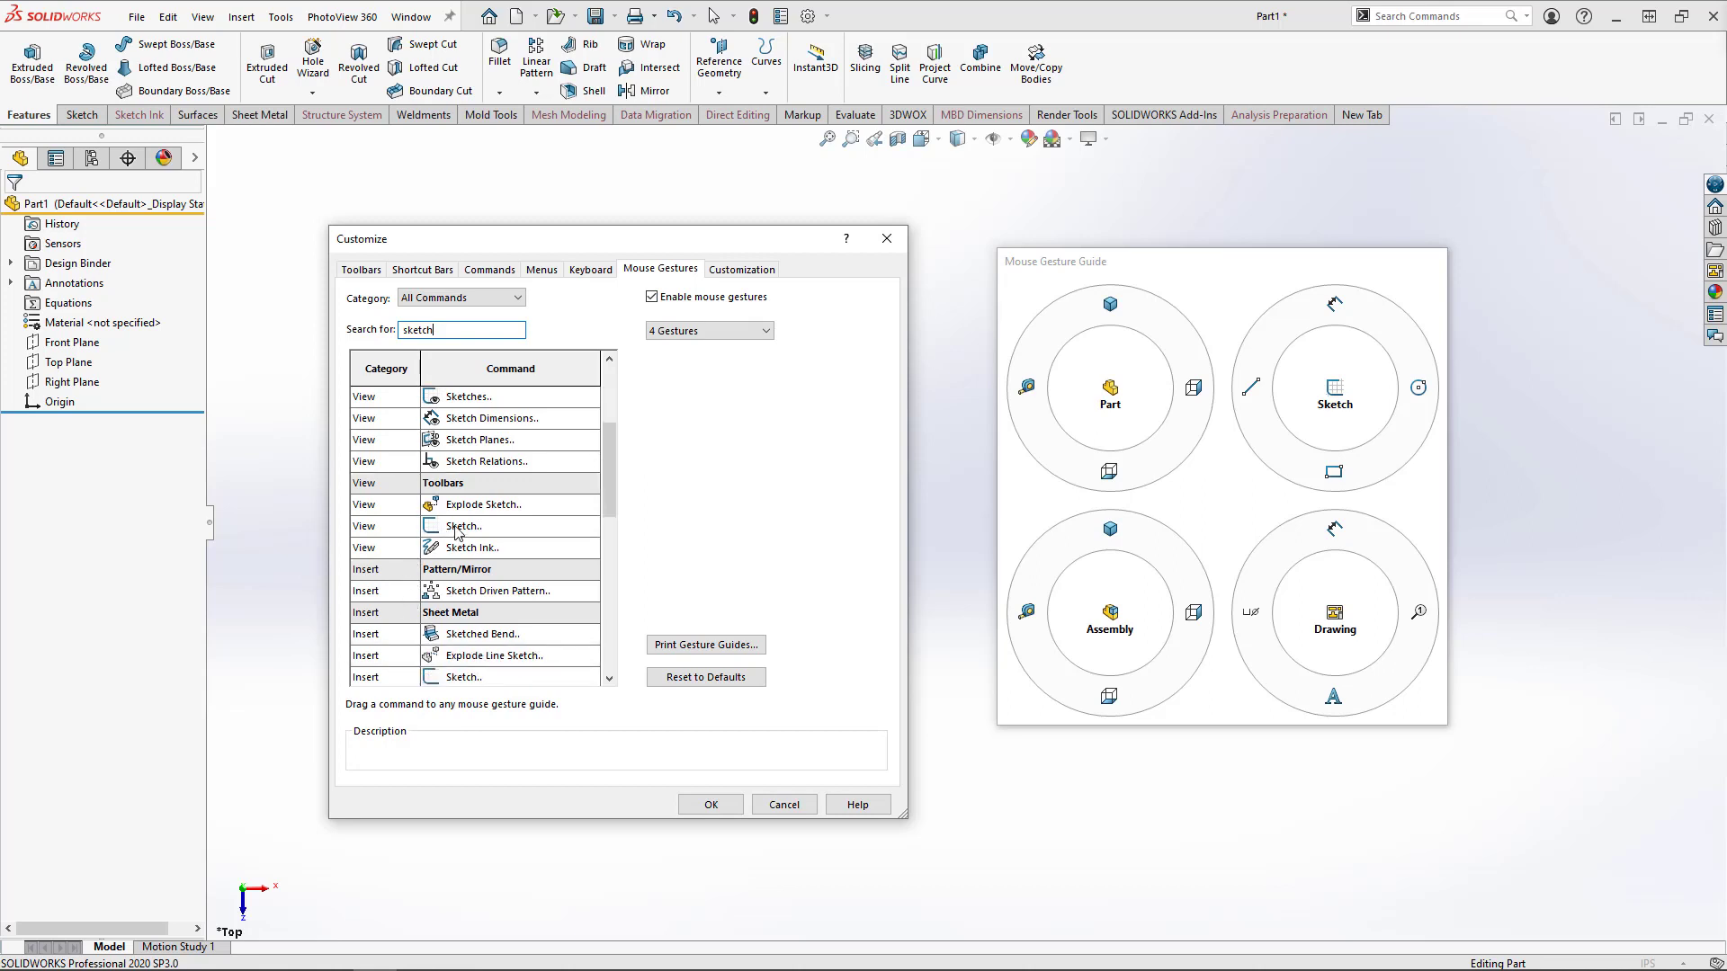
scroll(415, 550, "down", 1)
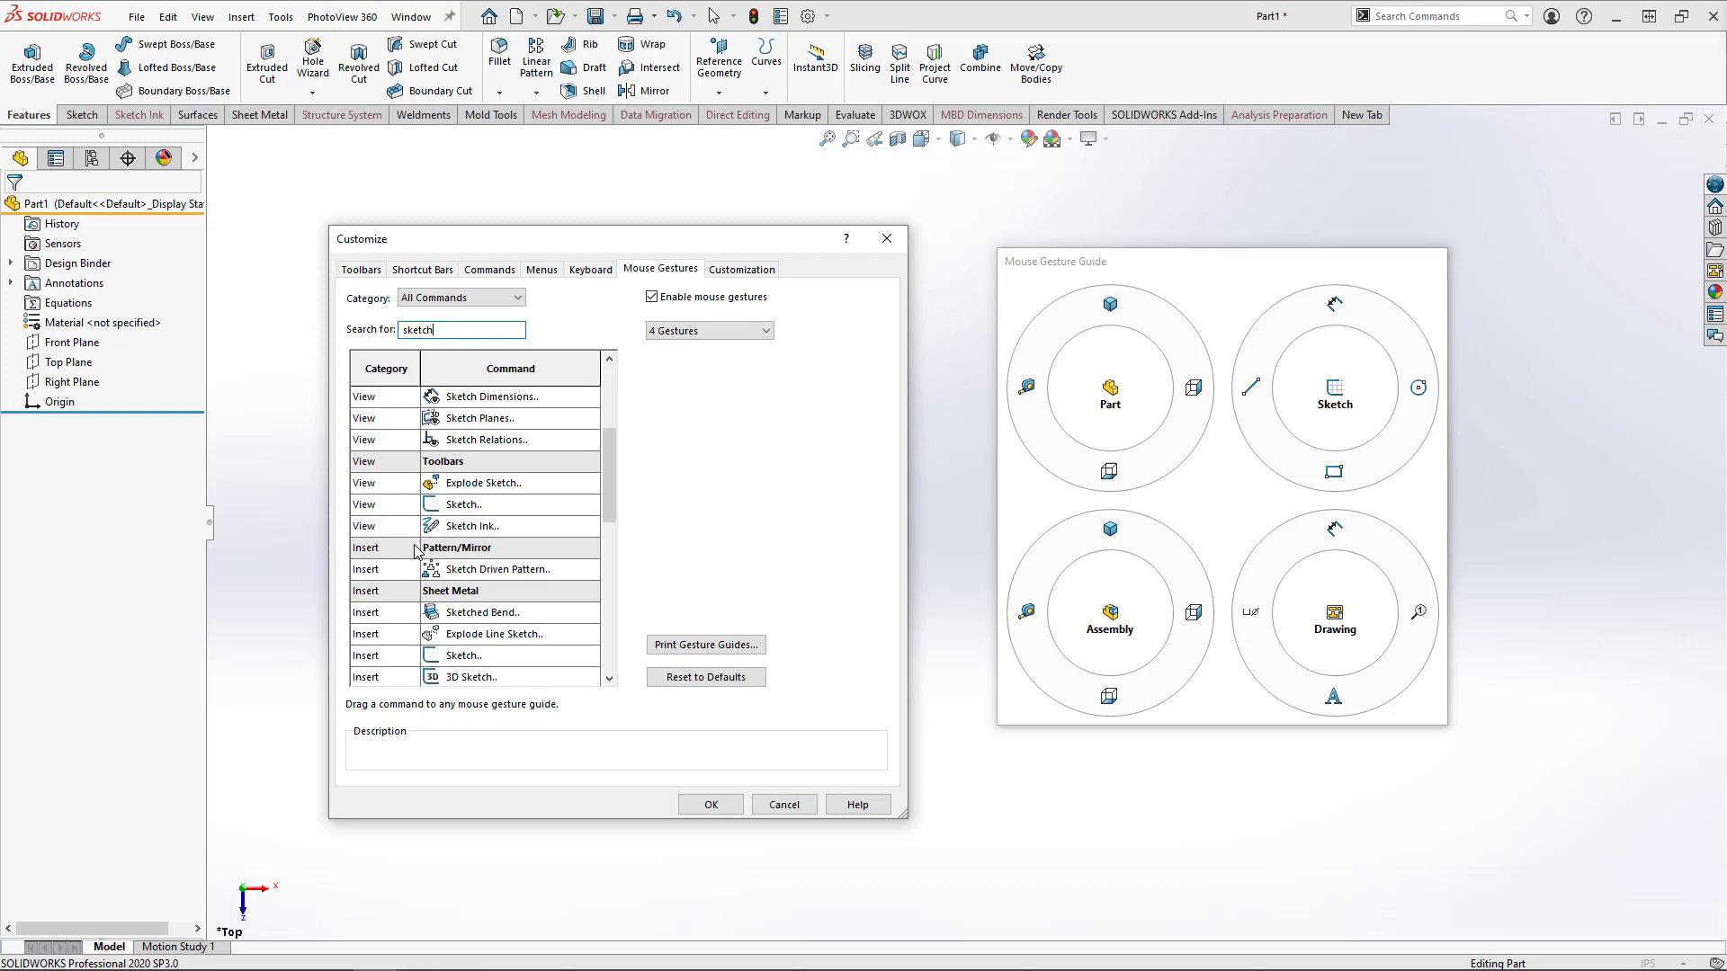
scroll(412, 551, "down", 1)
scroll(409, 551, "down", 1)
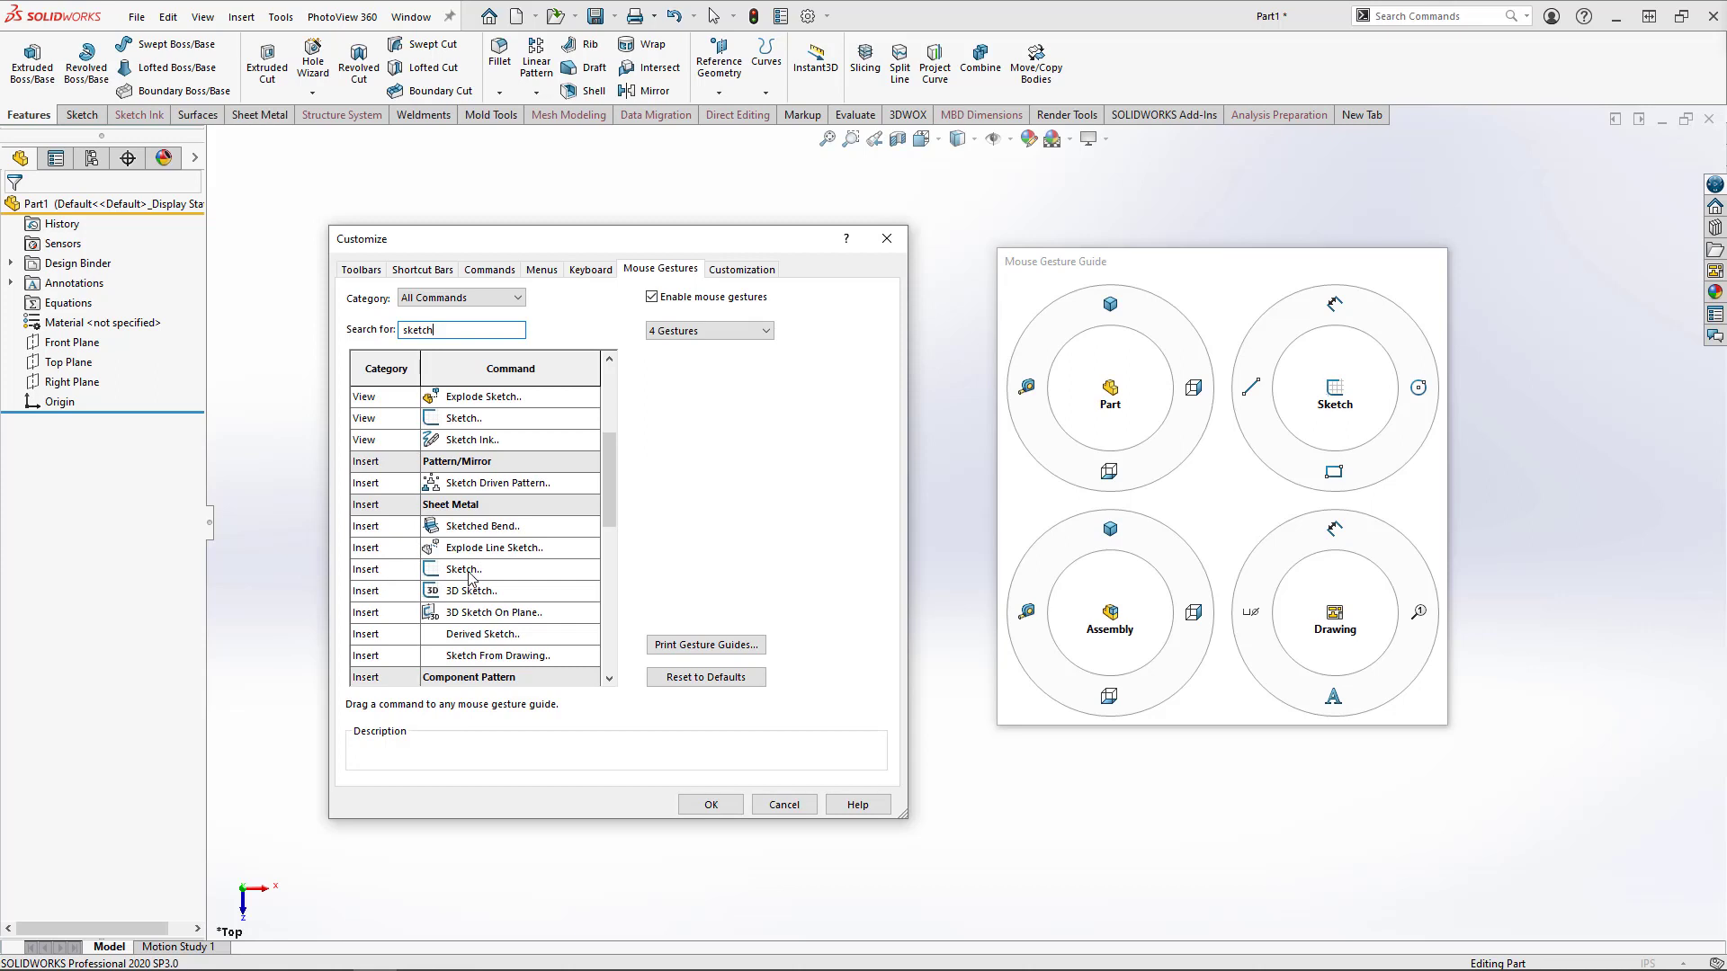
left_click_drag(468, 577, 1193, 443)
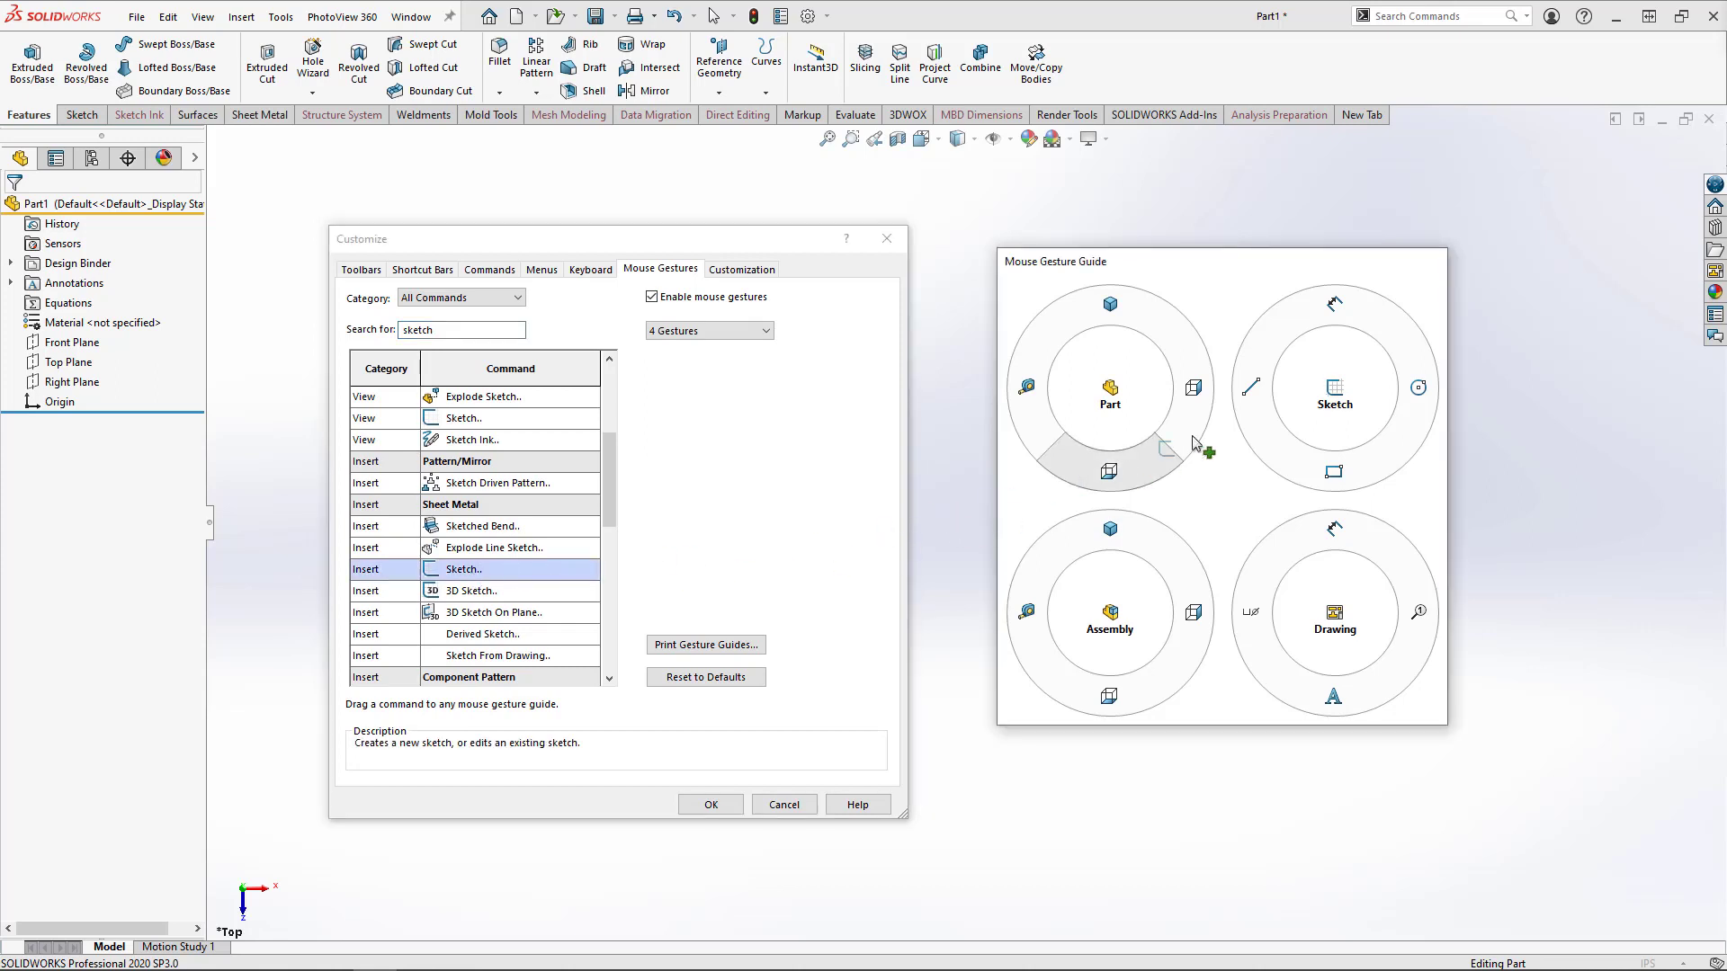
left_click_drag(1193, 442, 1203, 385)
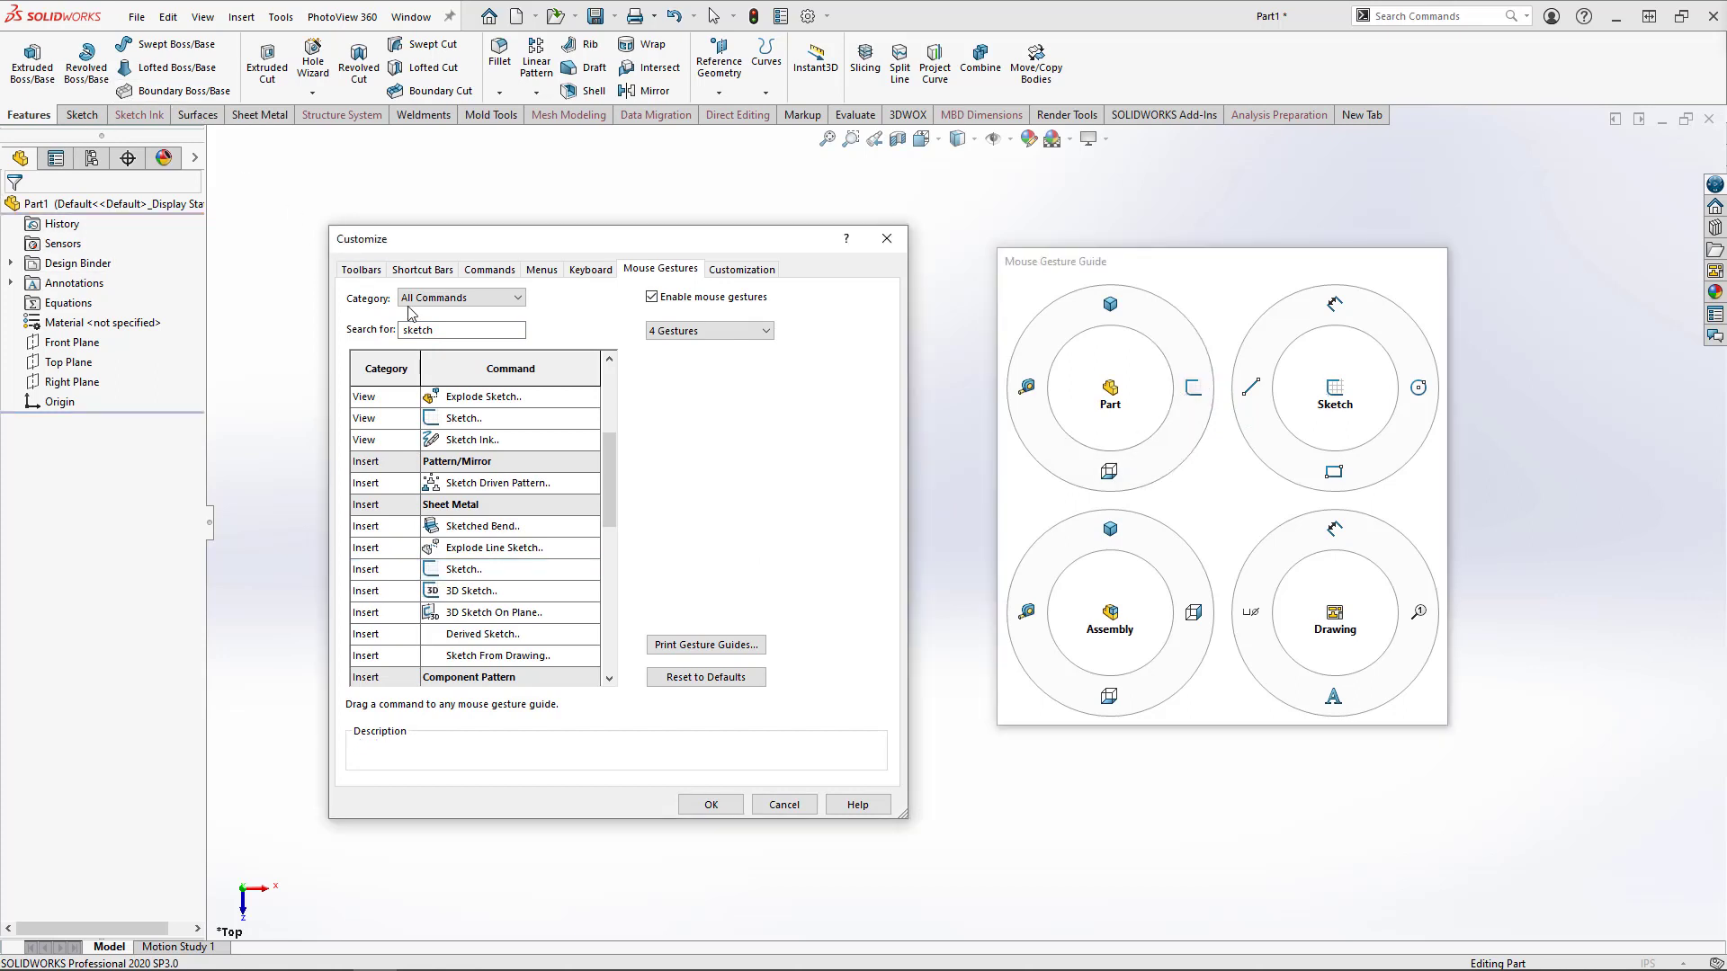
Search 'ok' and place the OK checkmark command on the Part gesture wheel
double_click(427, 329)
type("ok")
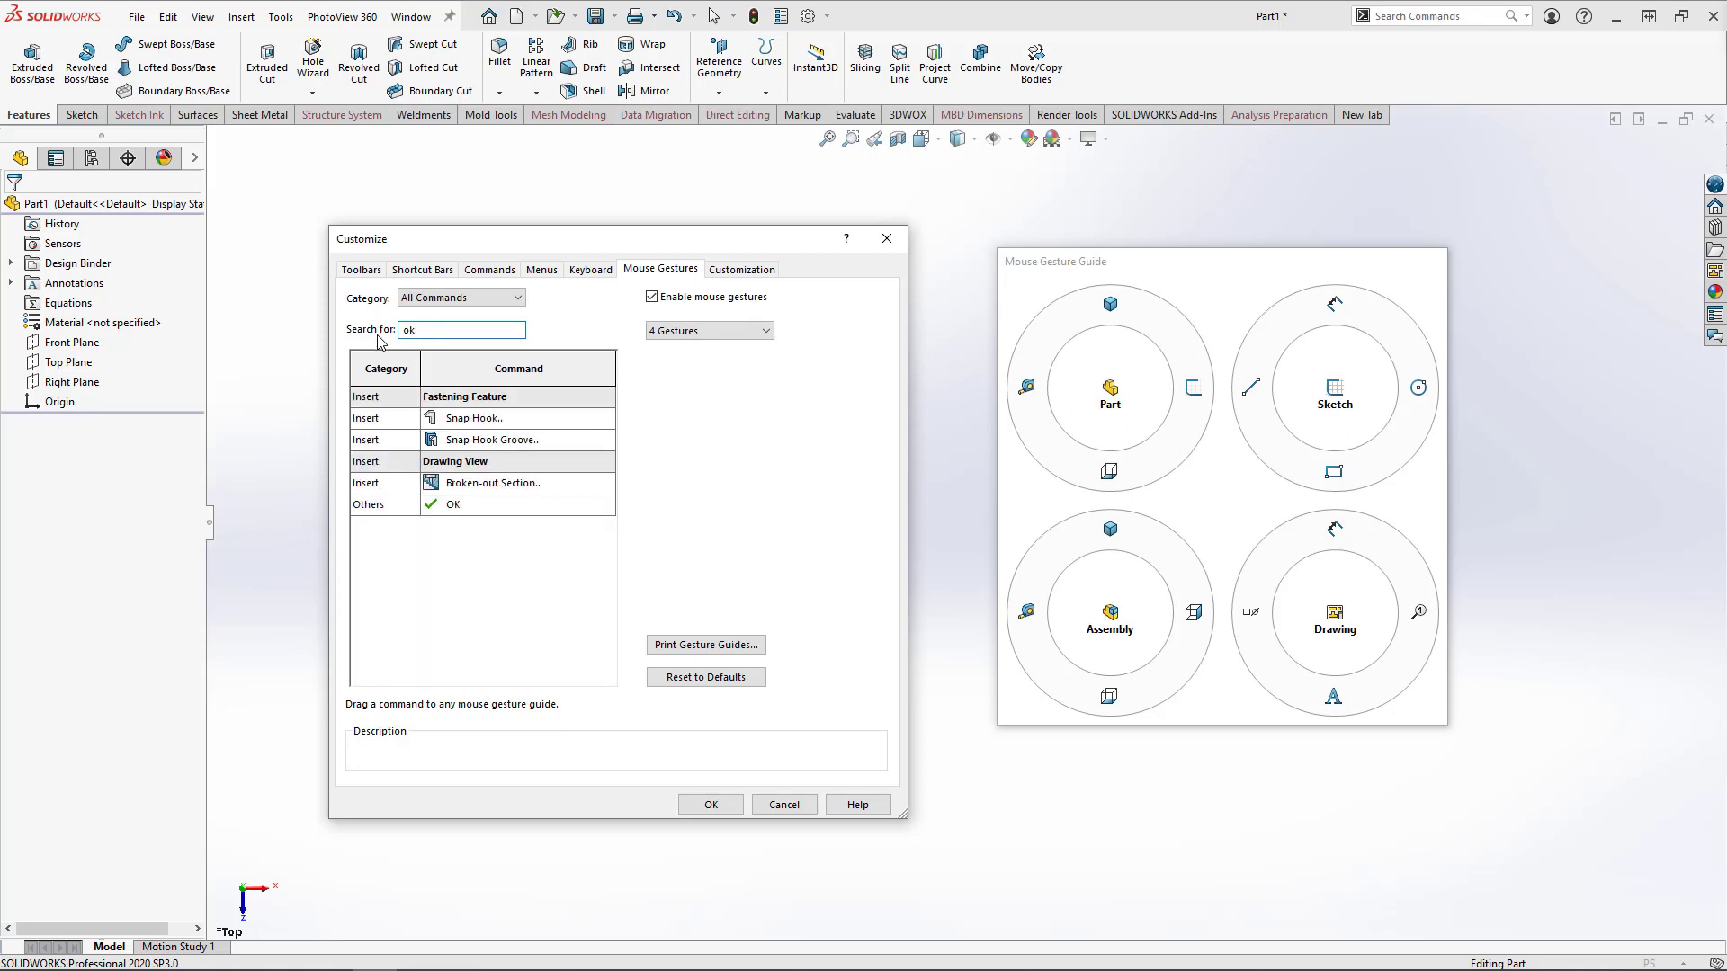
left_click_drag(442, 509, 1122, 478)
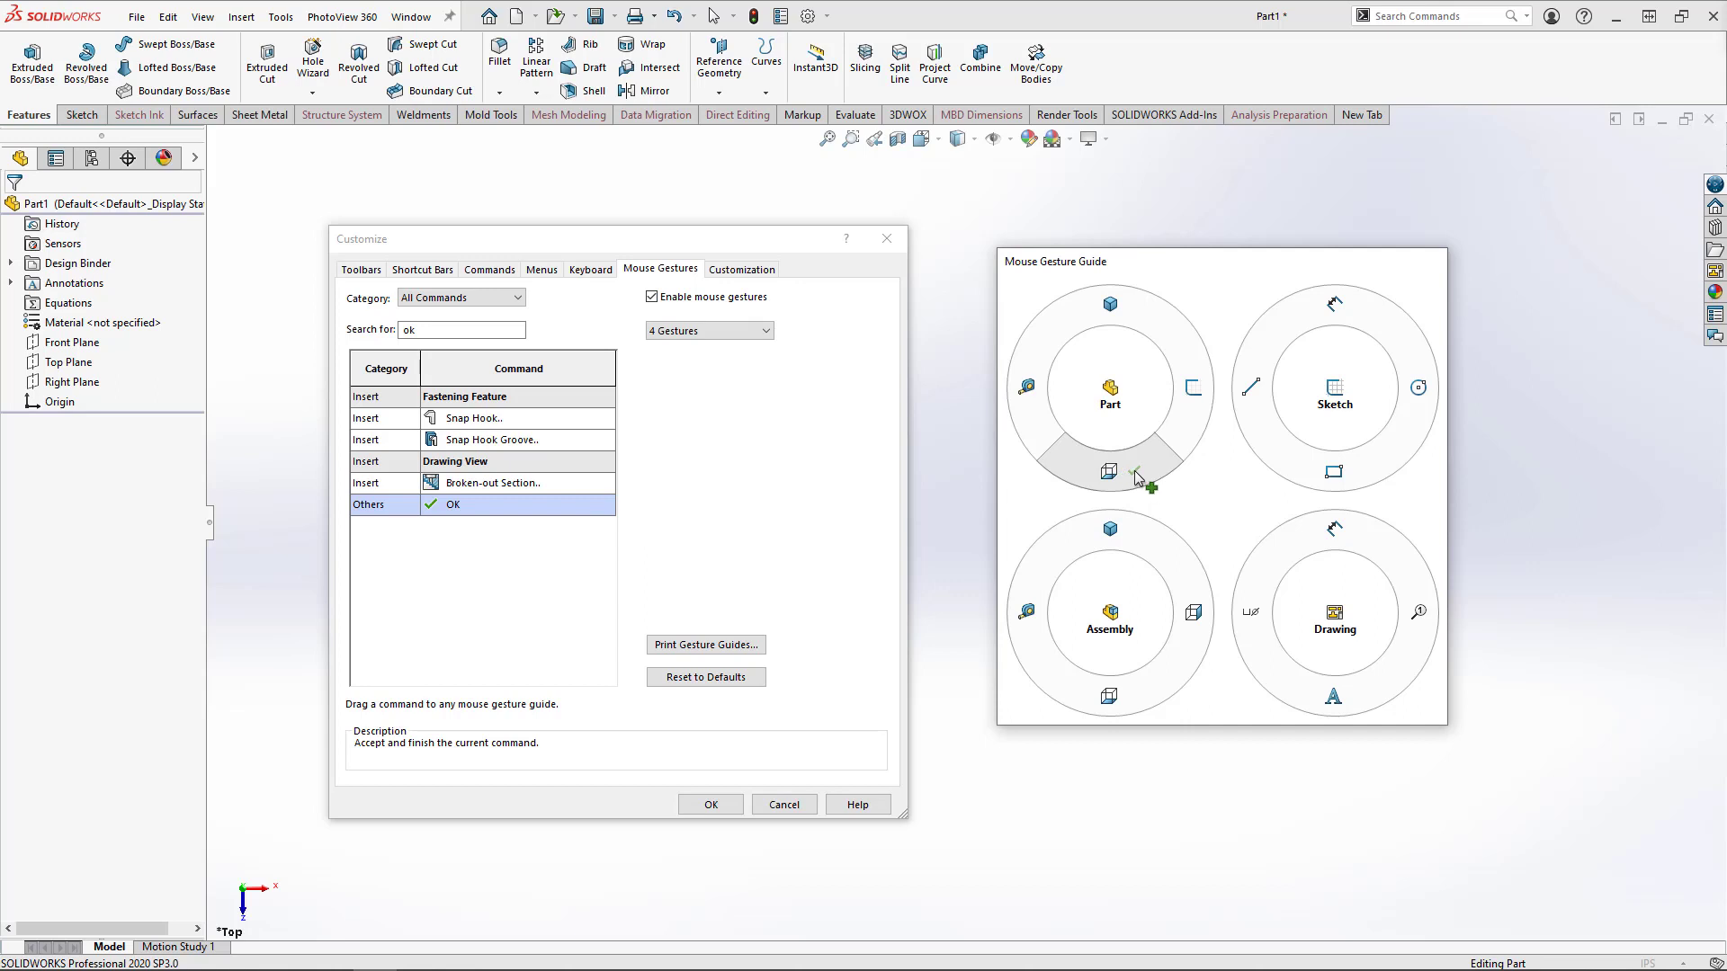
left_click_drag(1123, 479, 1129, 481)
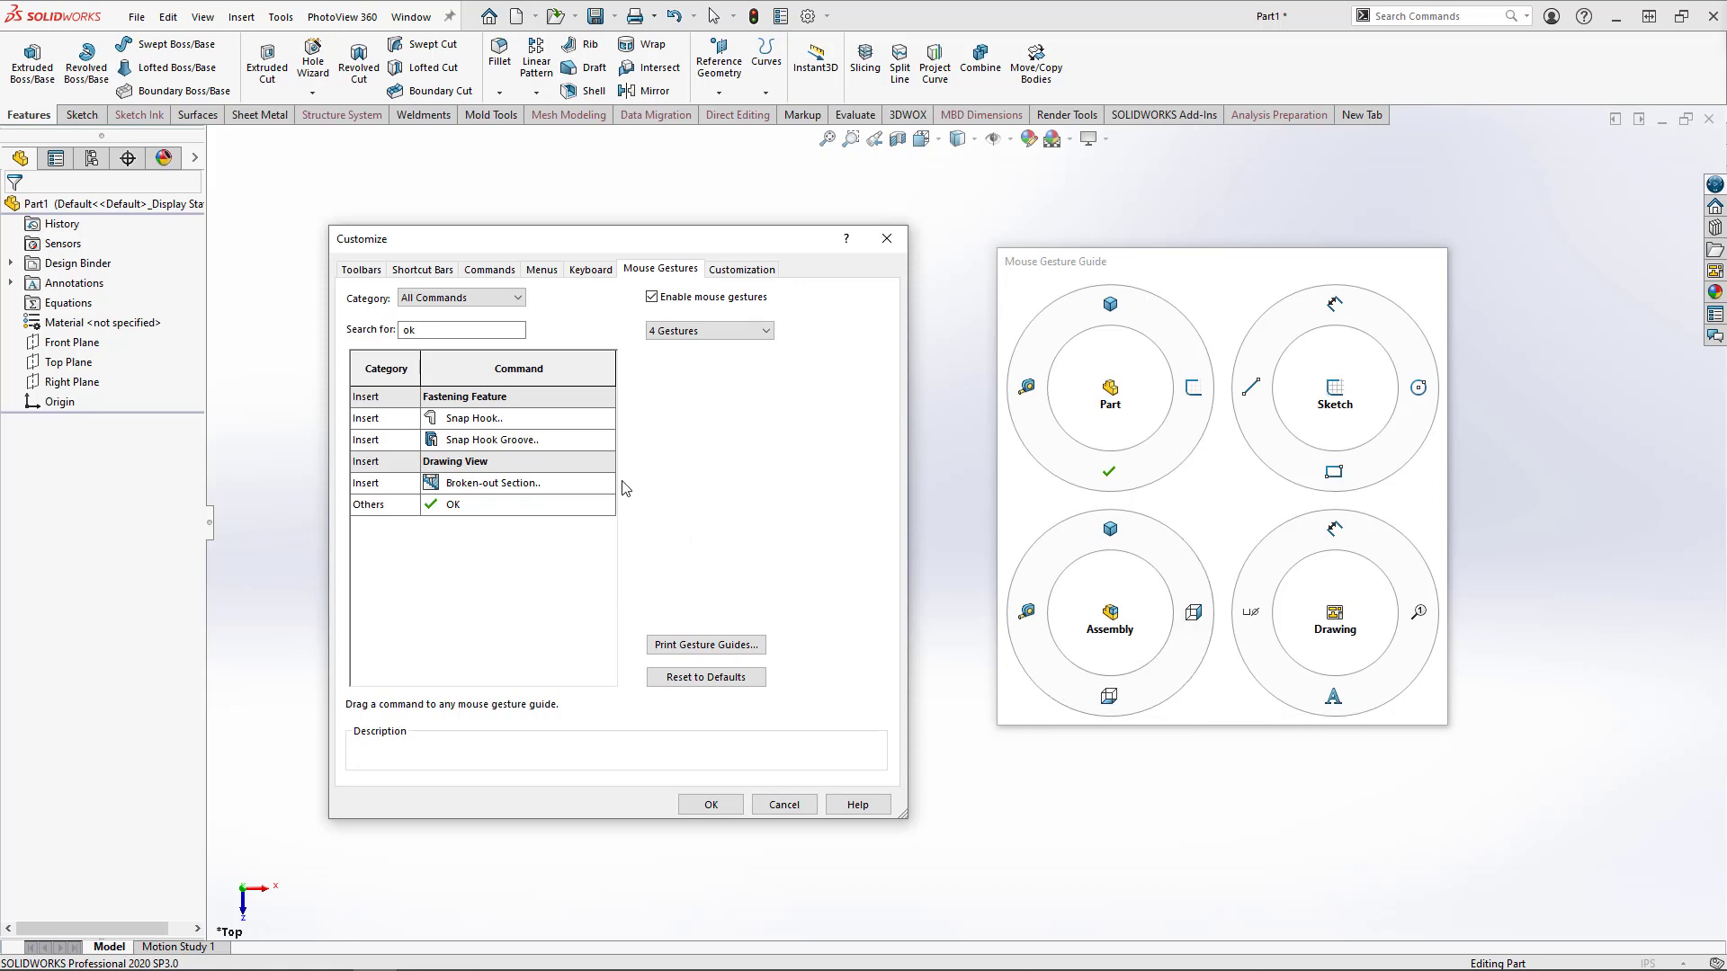
left_click_drag(448, 332, 385, 347)
Search 'mate' and 'expl' to add Mate and Exploded View to the Assembly wheel
type("mate")
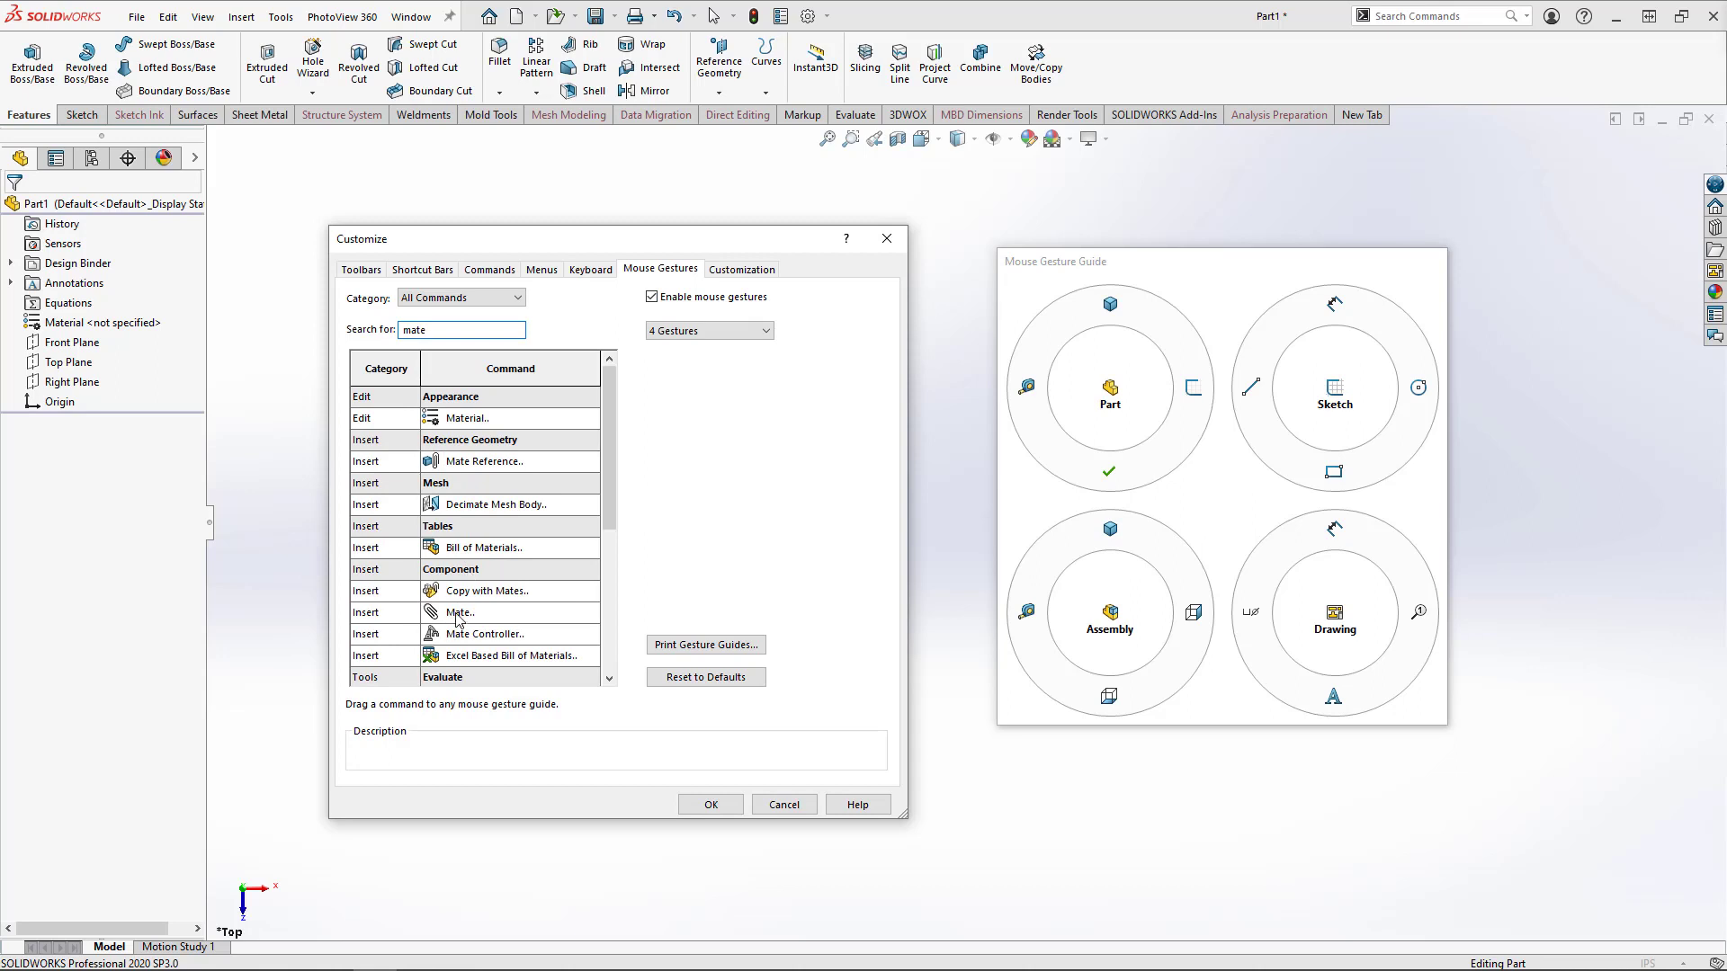
left_click_drag(456, 616, 1196, 637)
left_click_drag(472, 331, 341, 340)
type("exp")
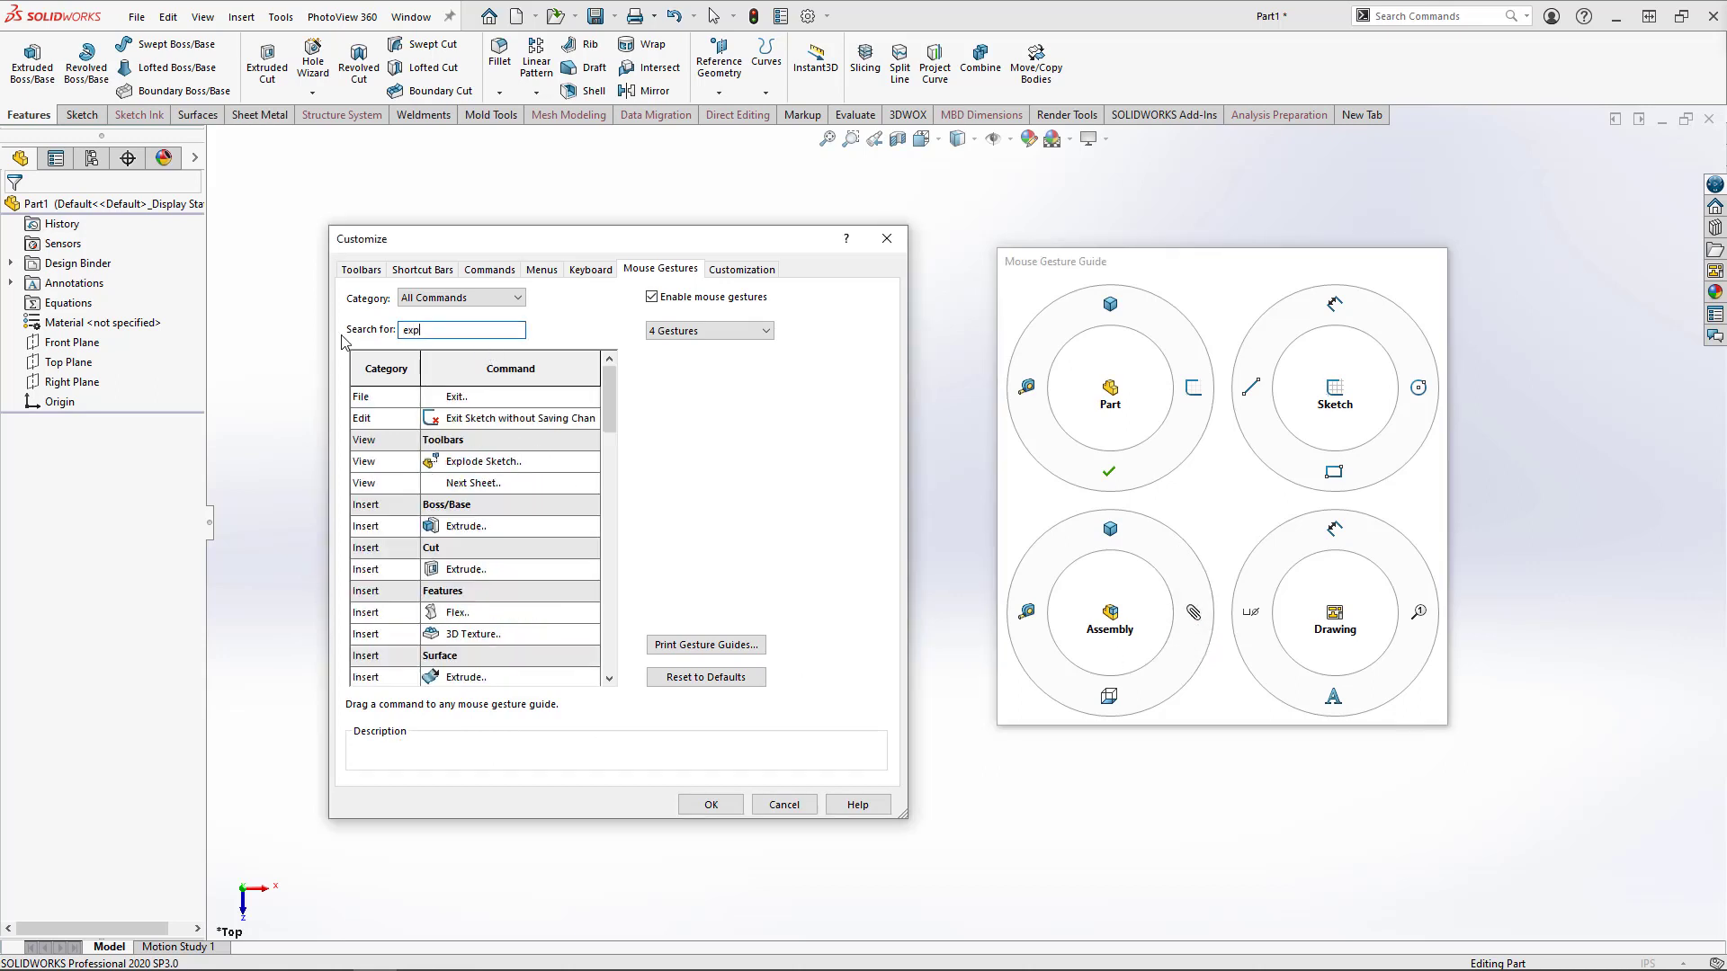
type("l")
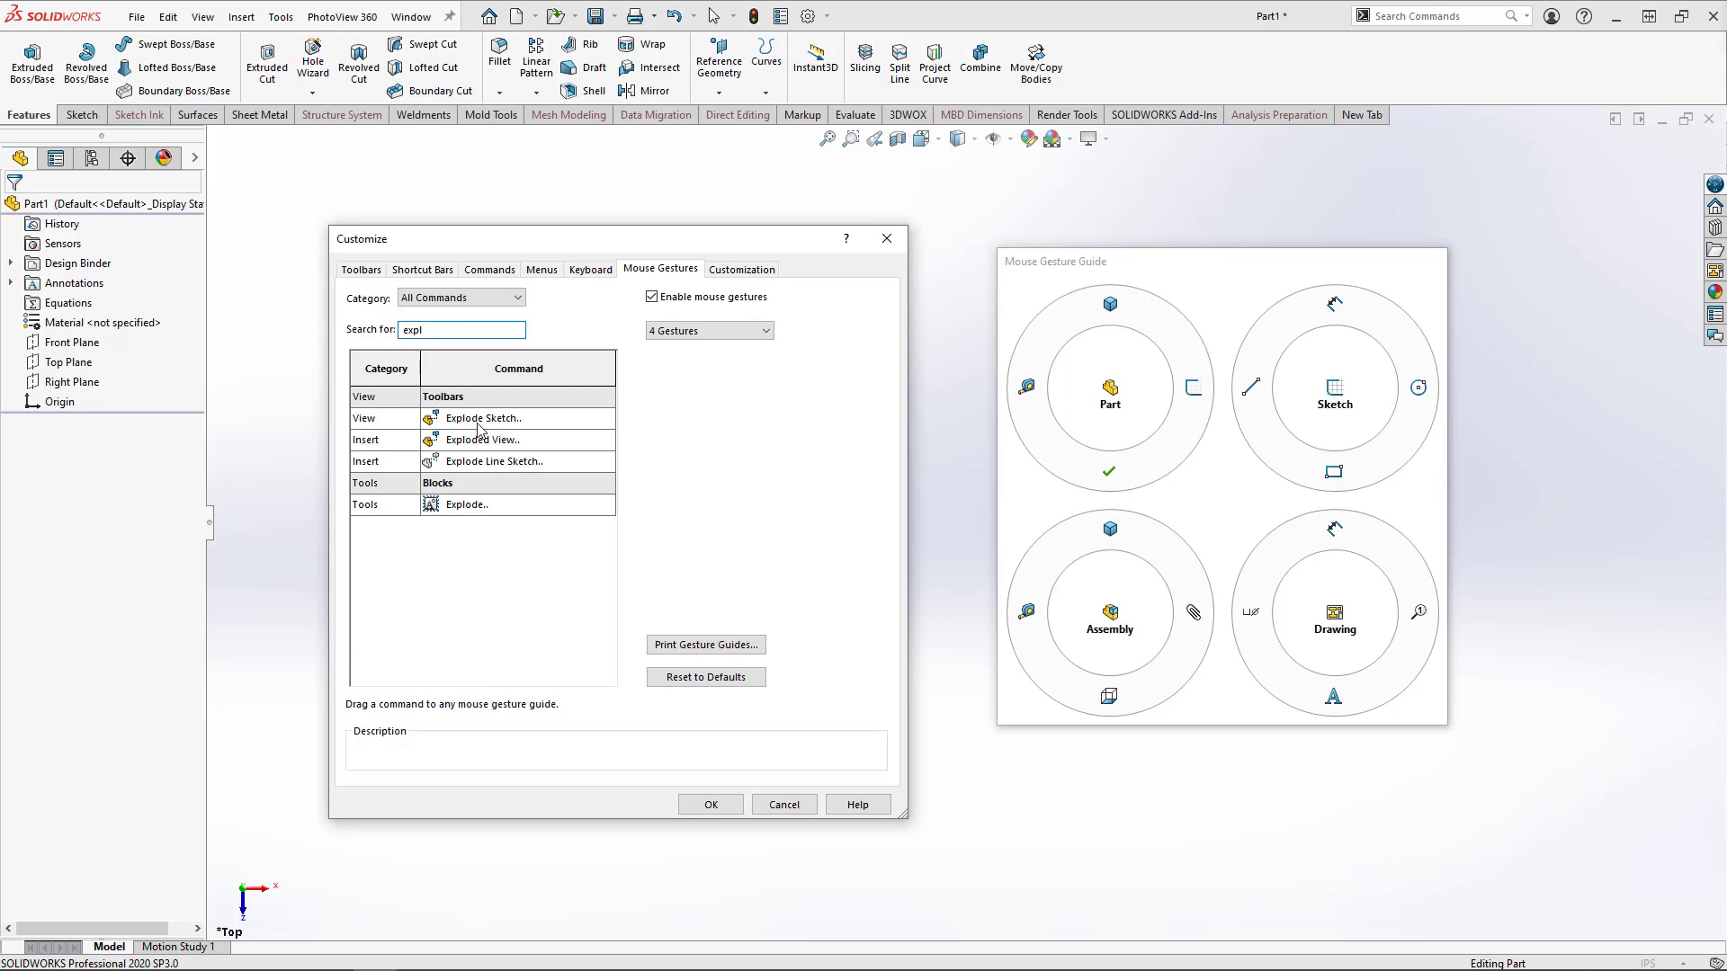
left_click_drag(477, 452, 1099, 699)
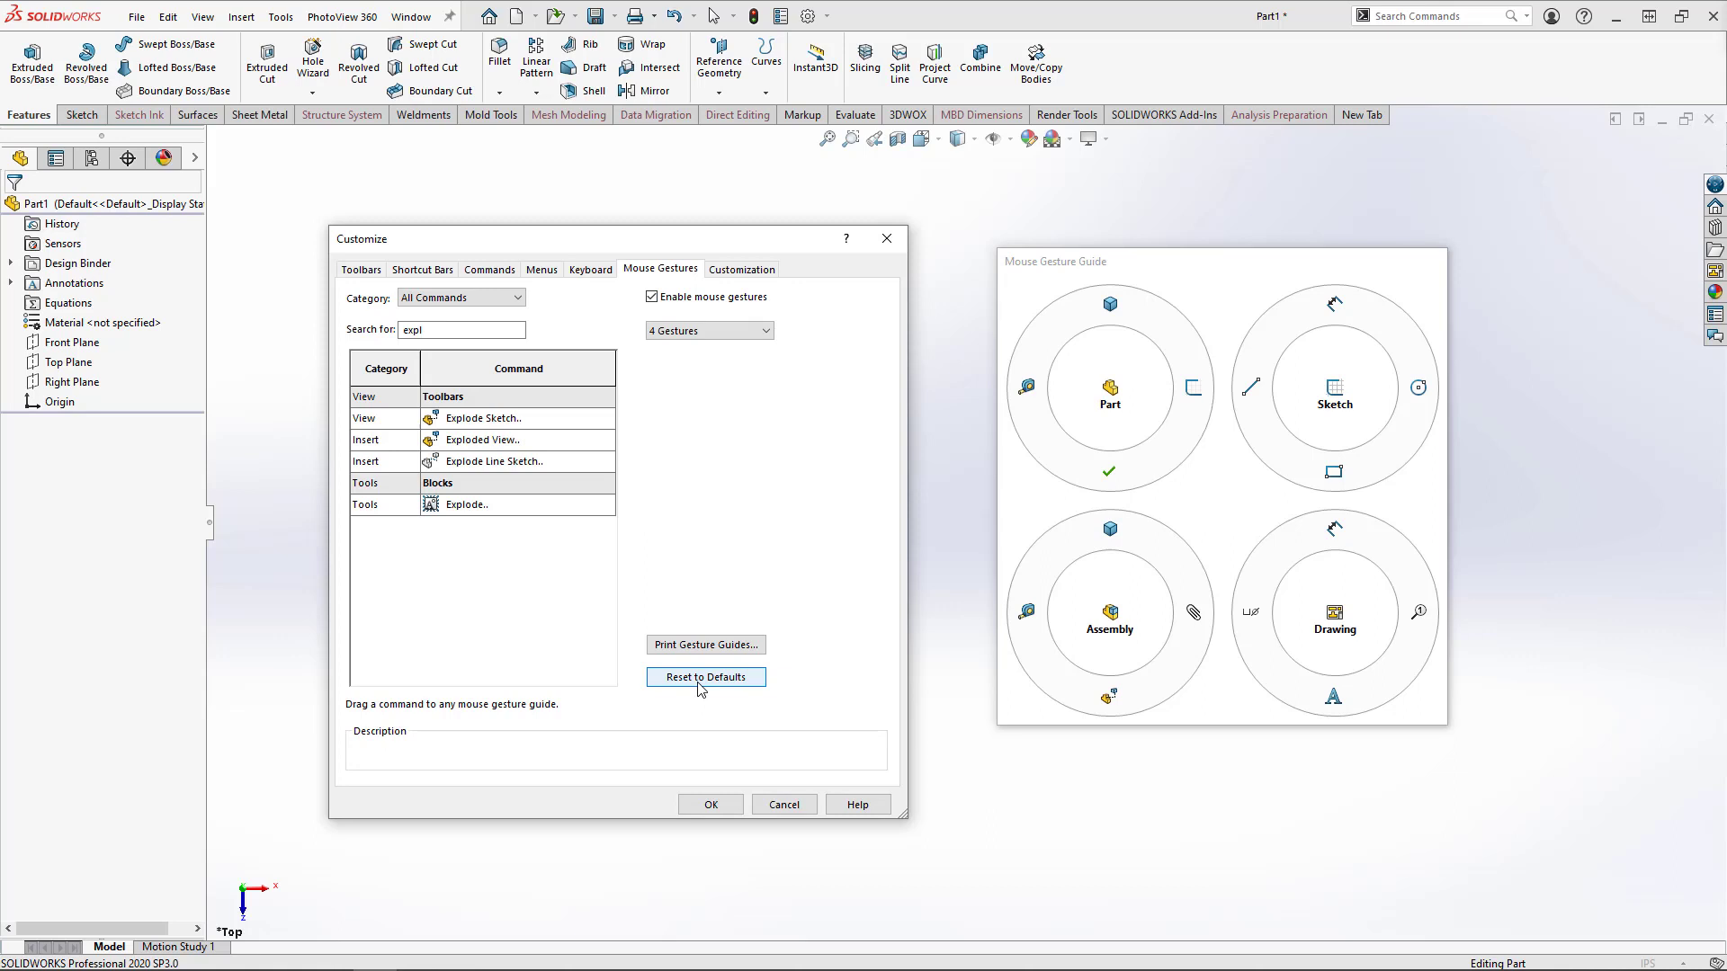
Save the gesture setup, then try the Part gesture wheel in the graphics area and cancel with Esc
left_click(711, 805)
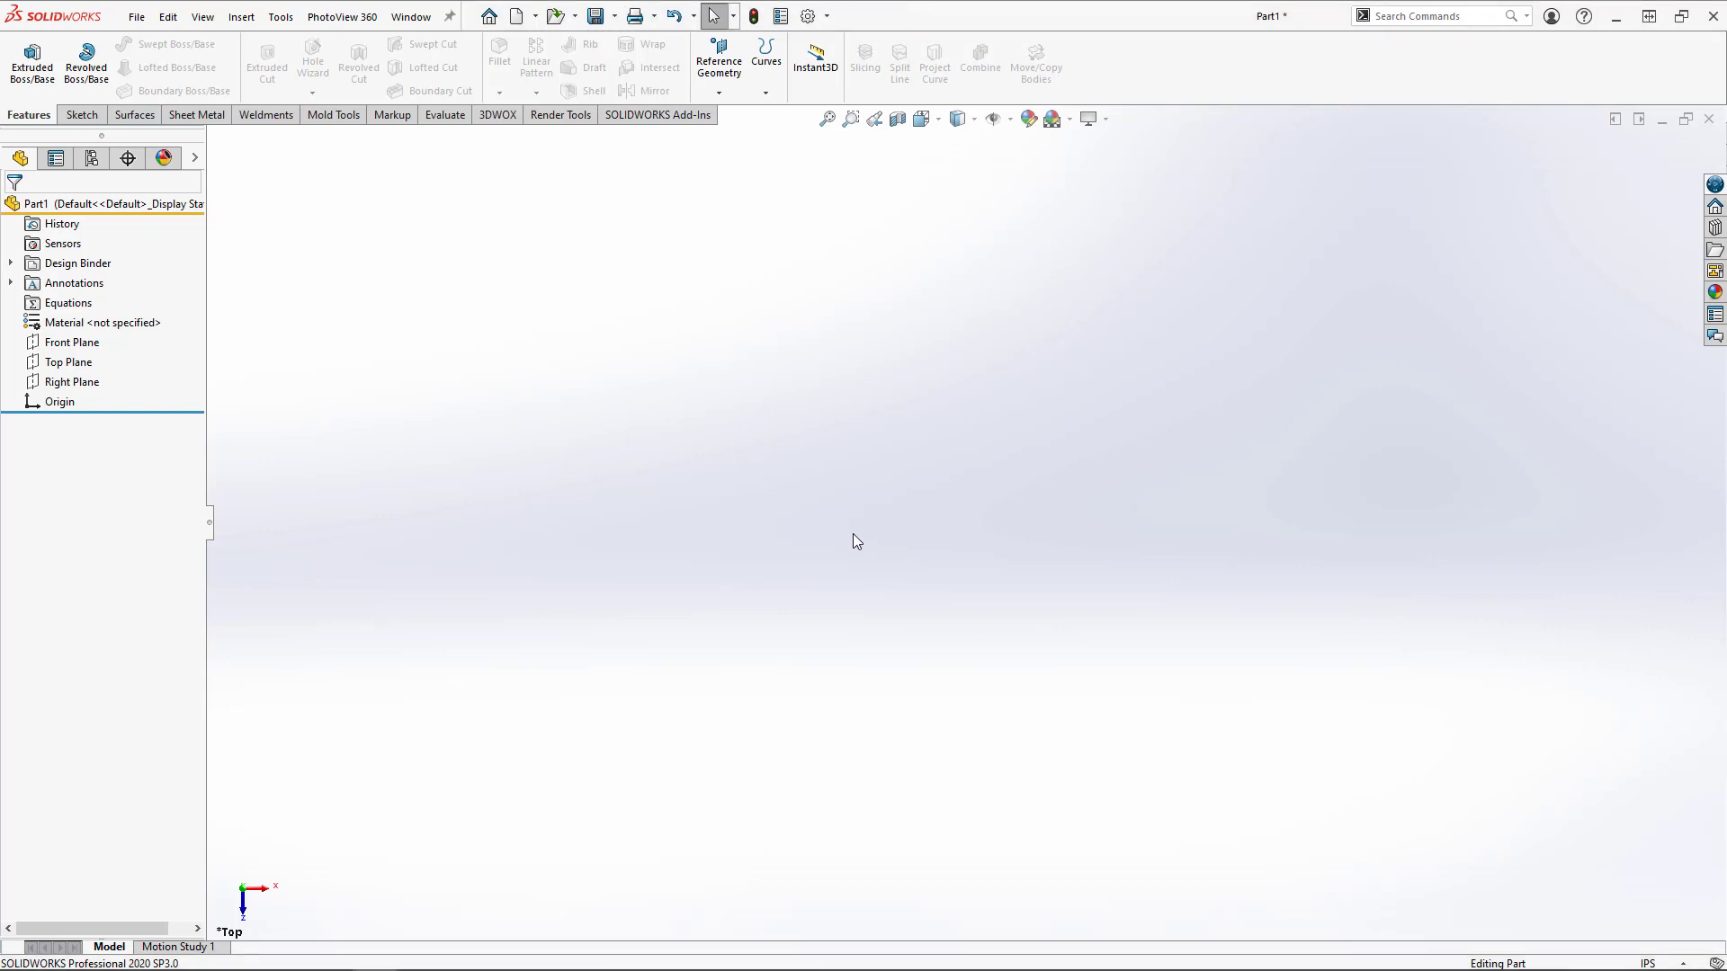
right_click_drag(856, 525, 844, 514)
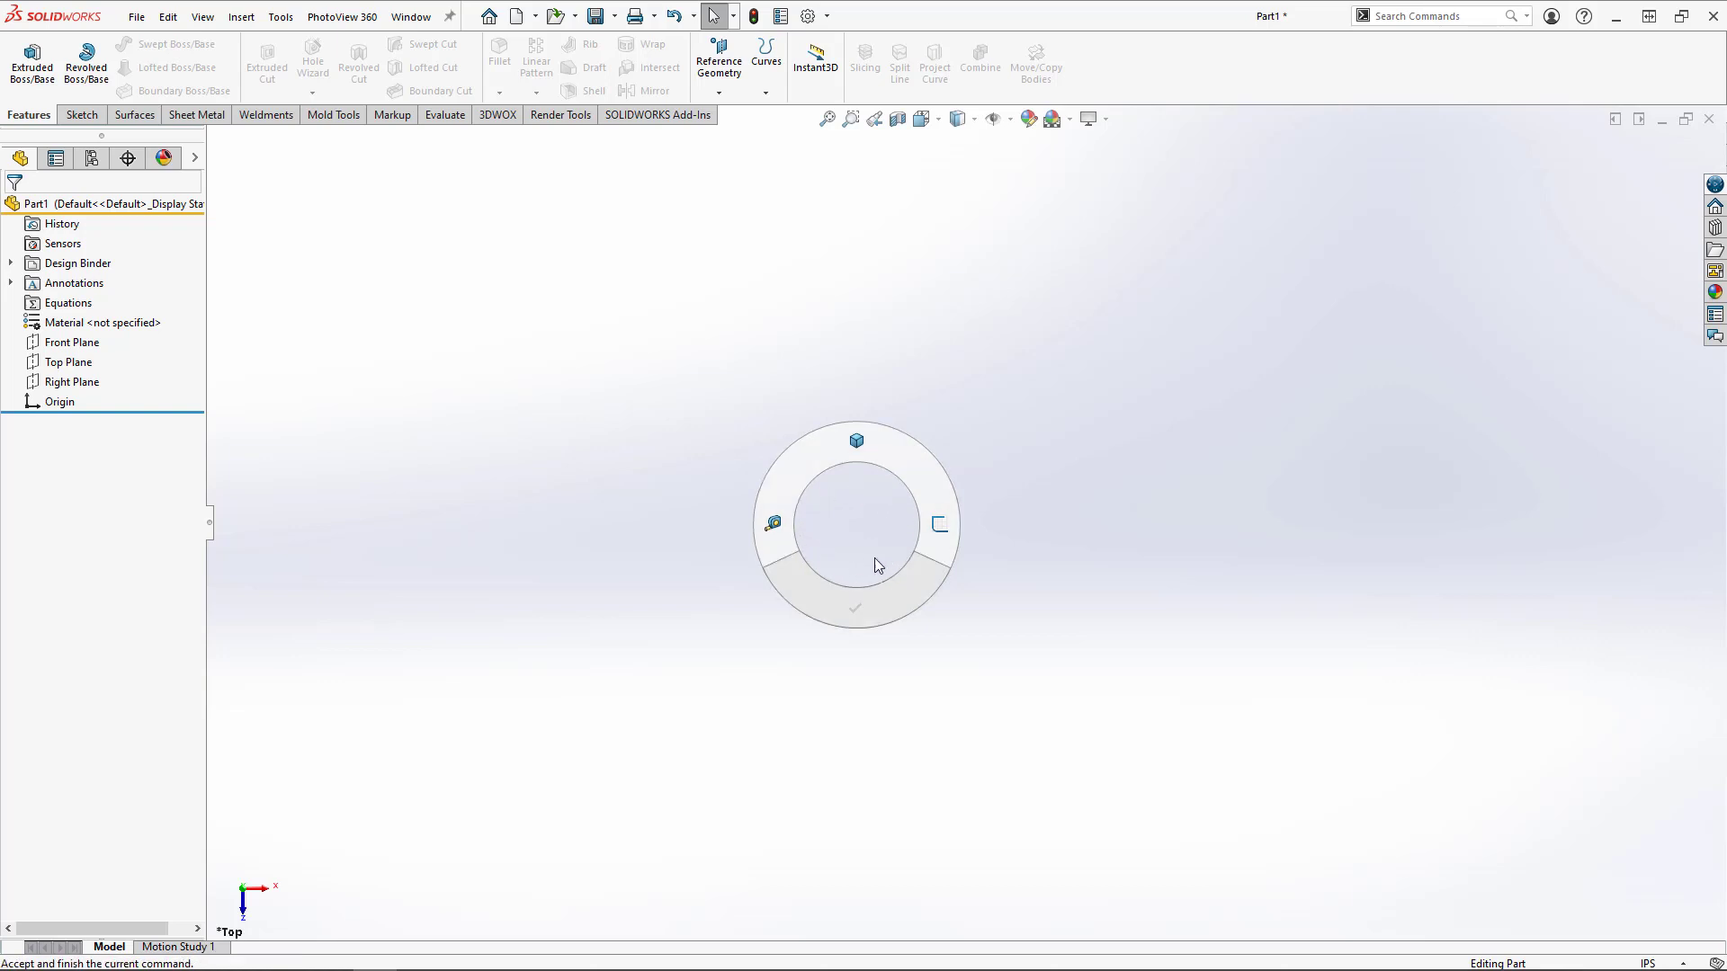
left_click(787, 540)
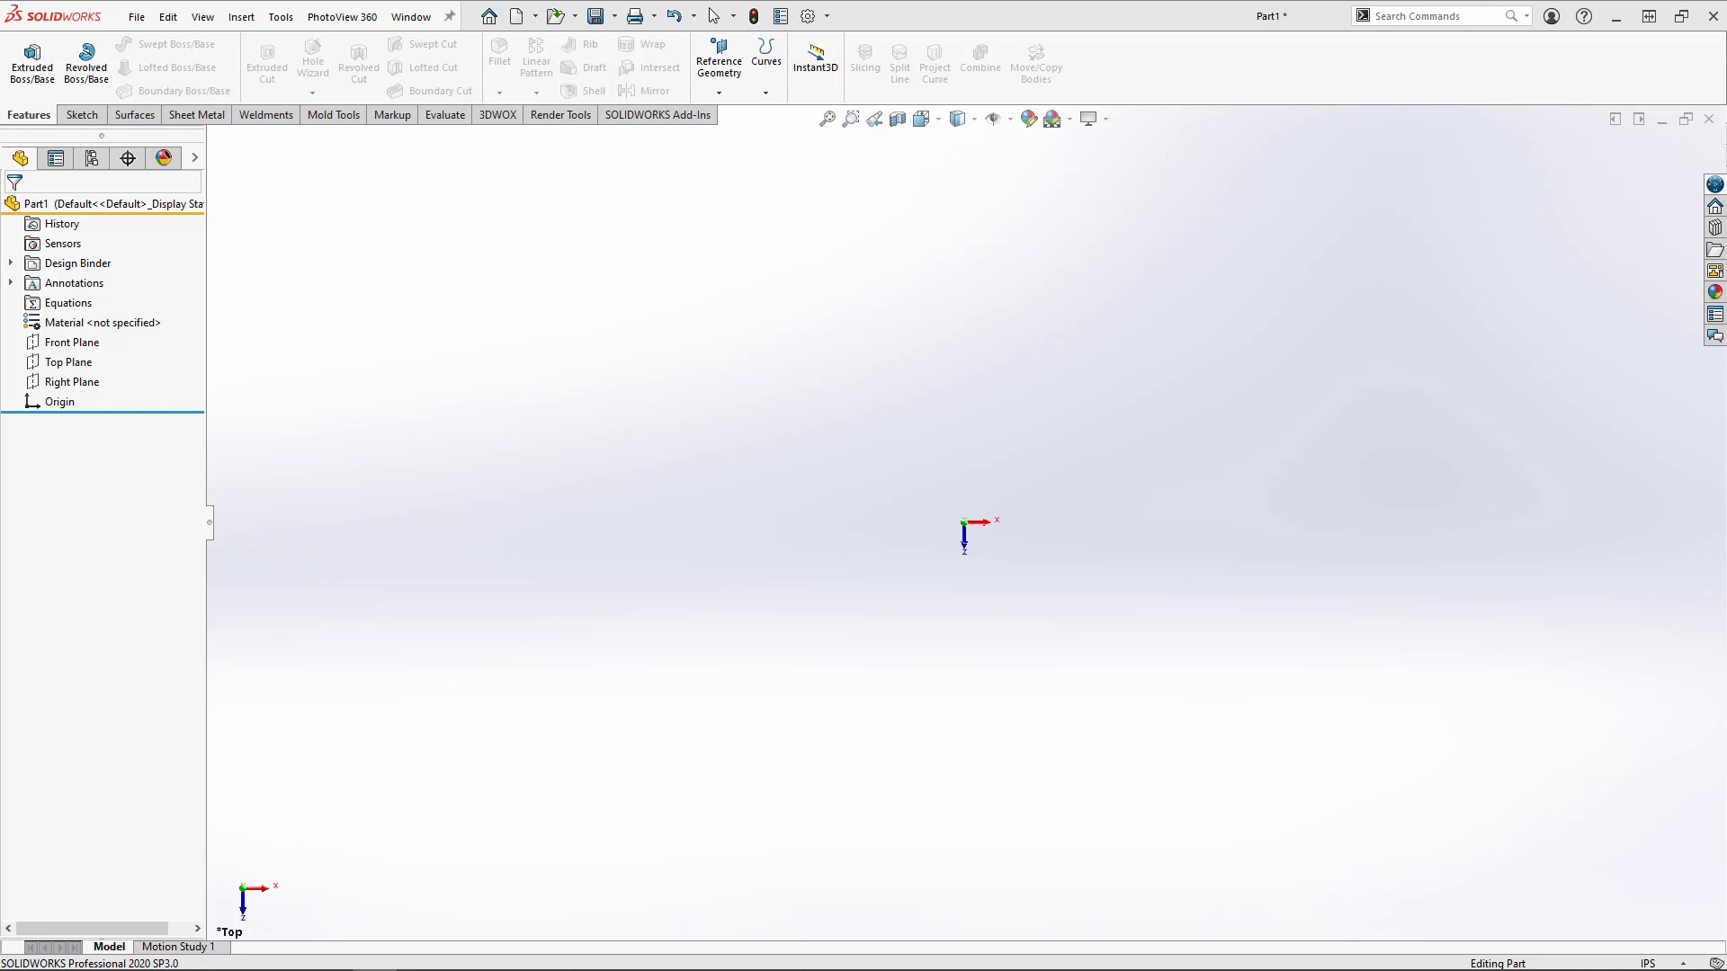
key("Escape")
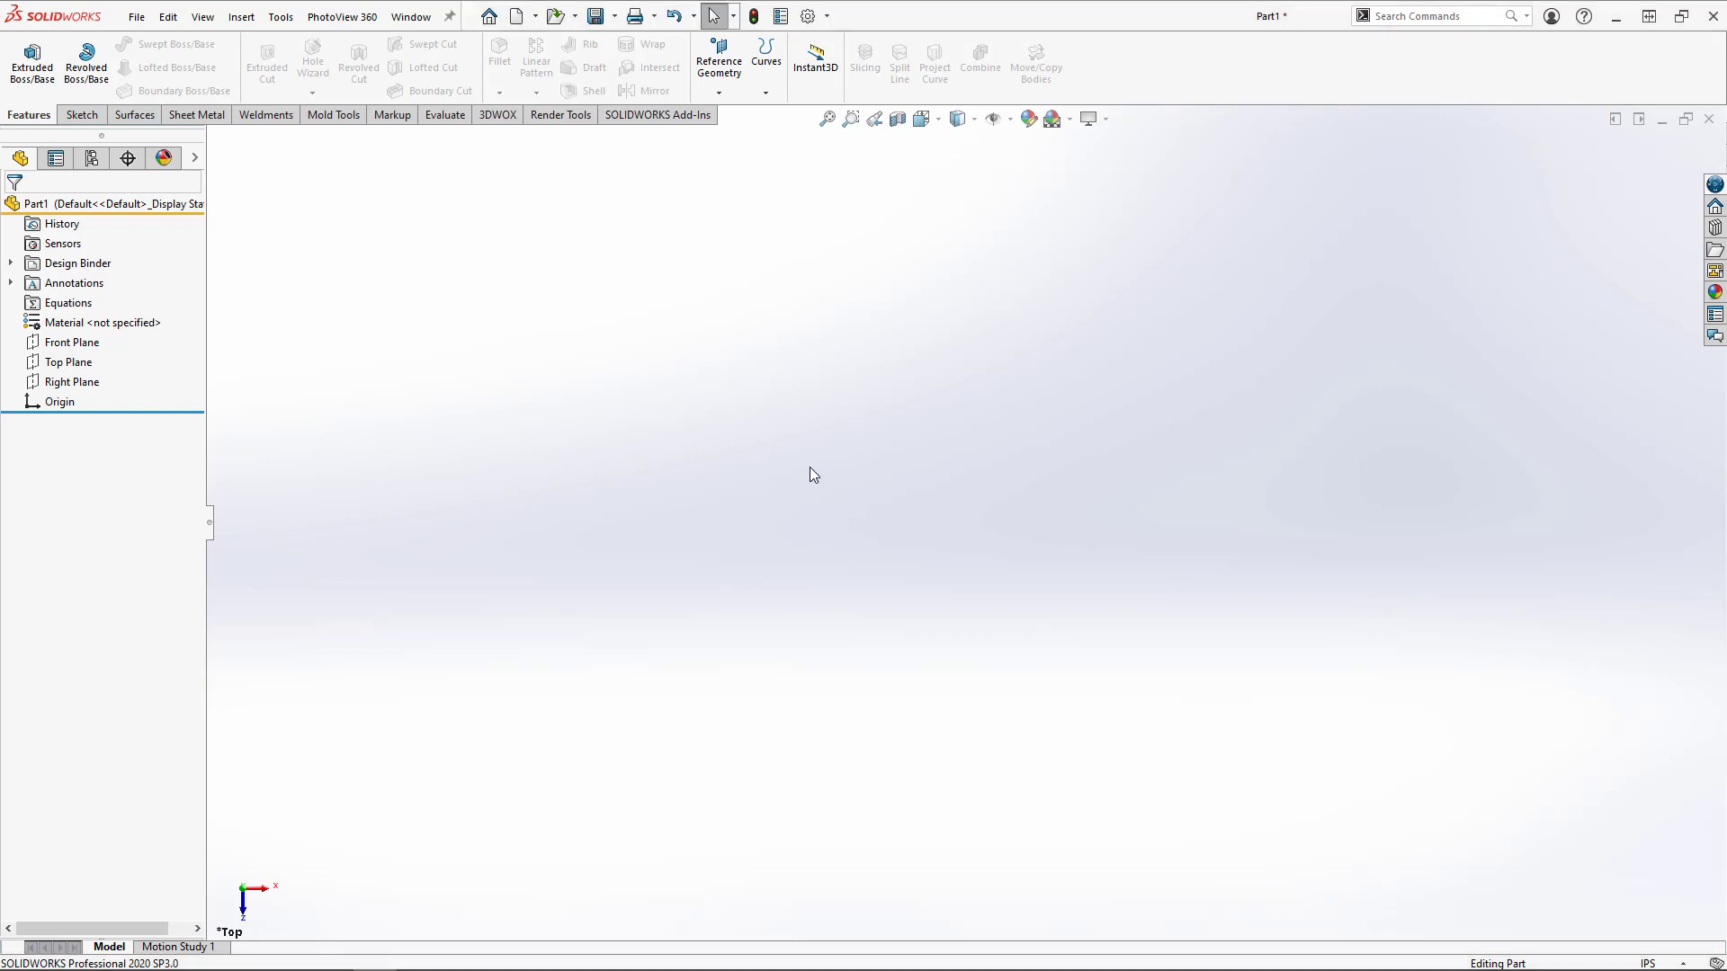
Start a sketch on the Top Plane and draw a circle centred on the origin using gestures
right_click_drag(823, 462, 892, 461)
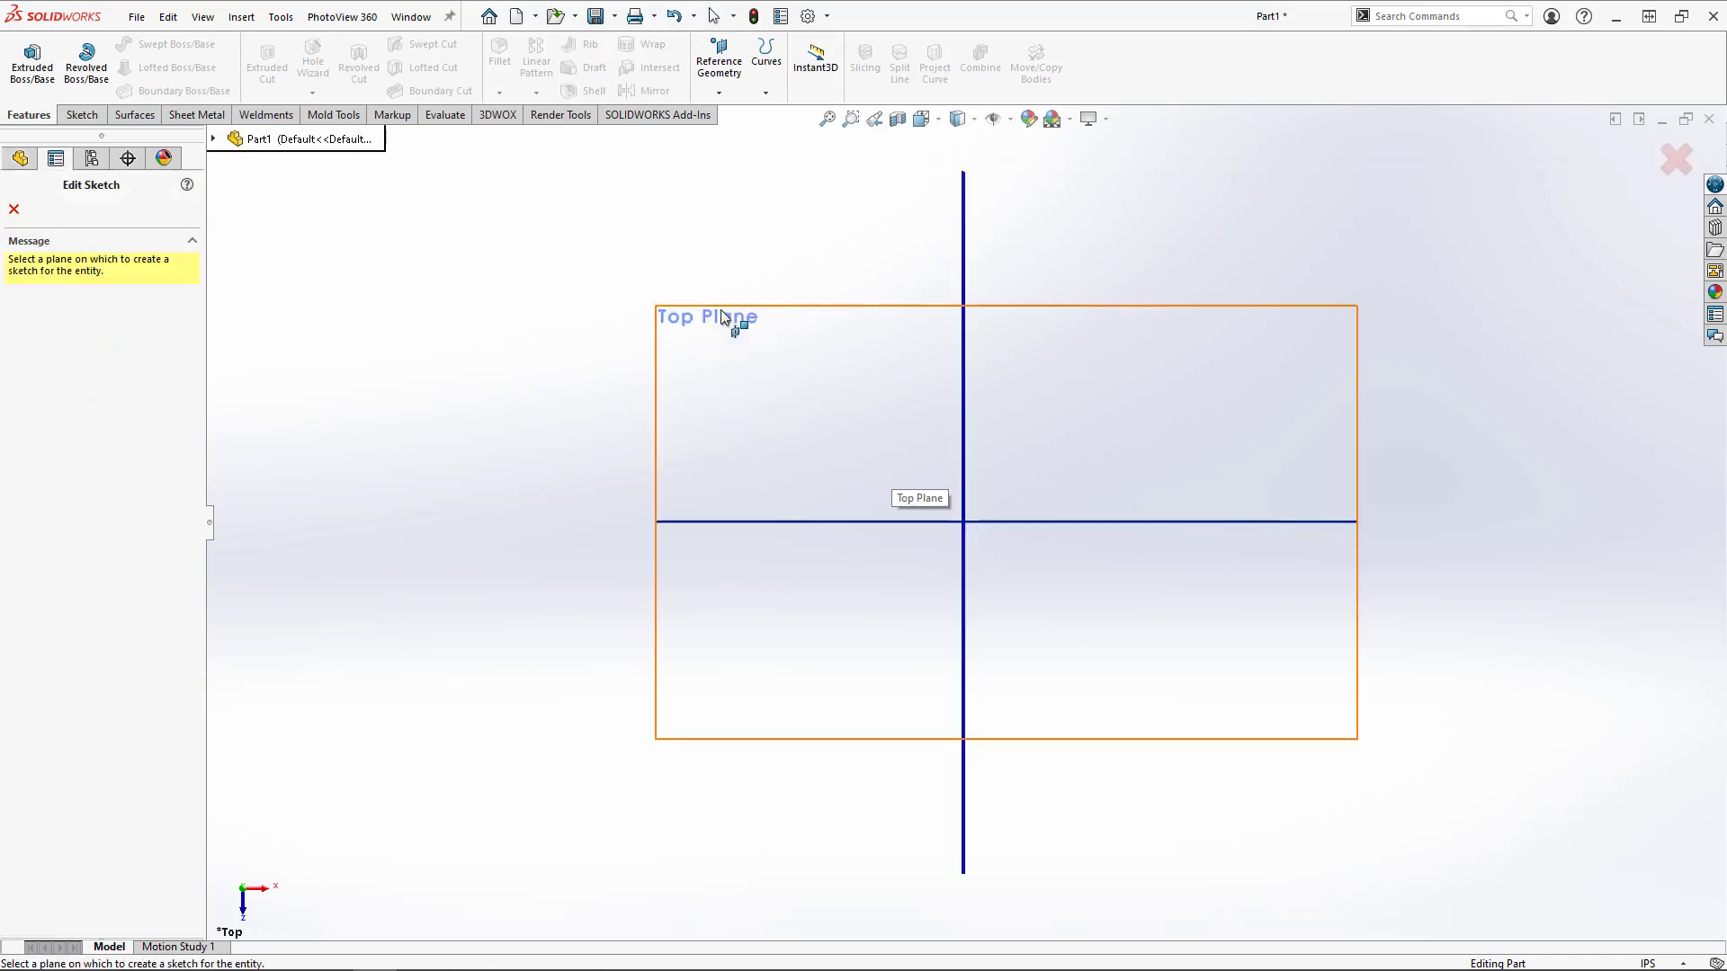
left_click(678, 311)
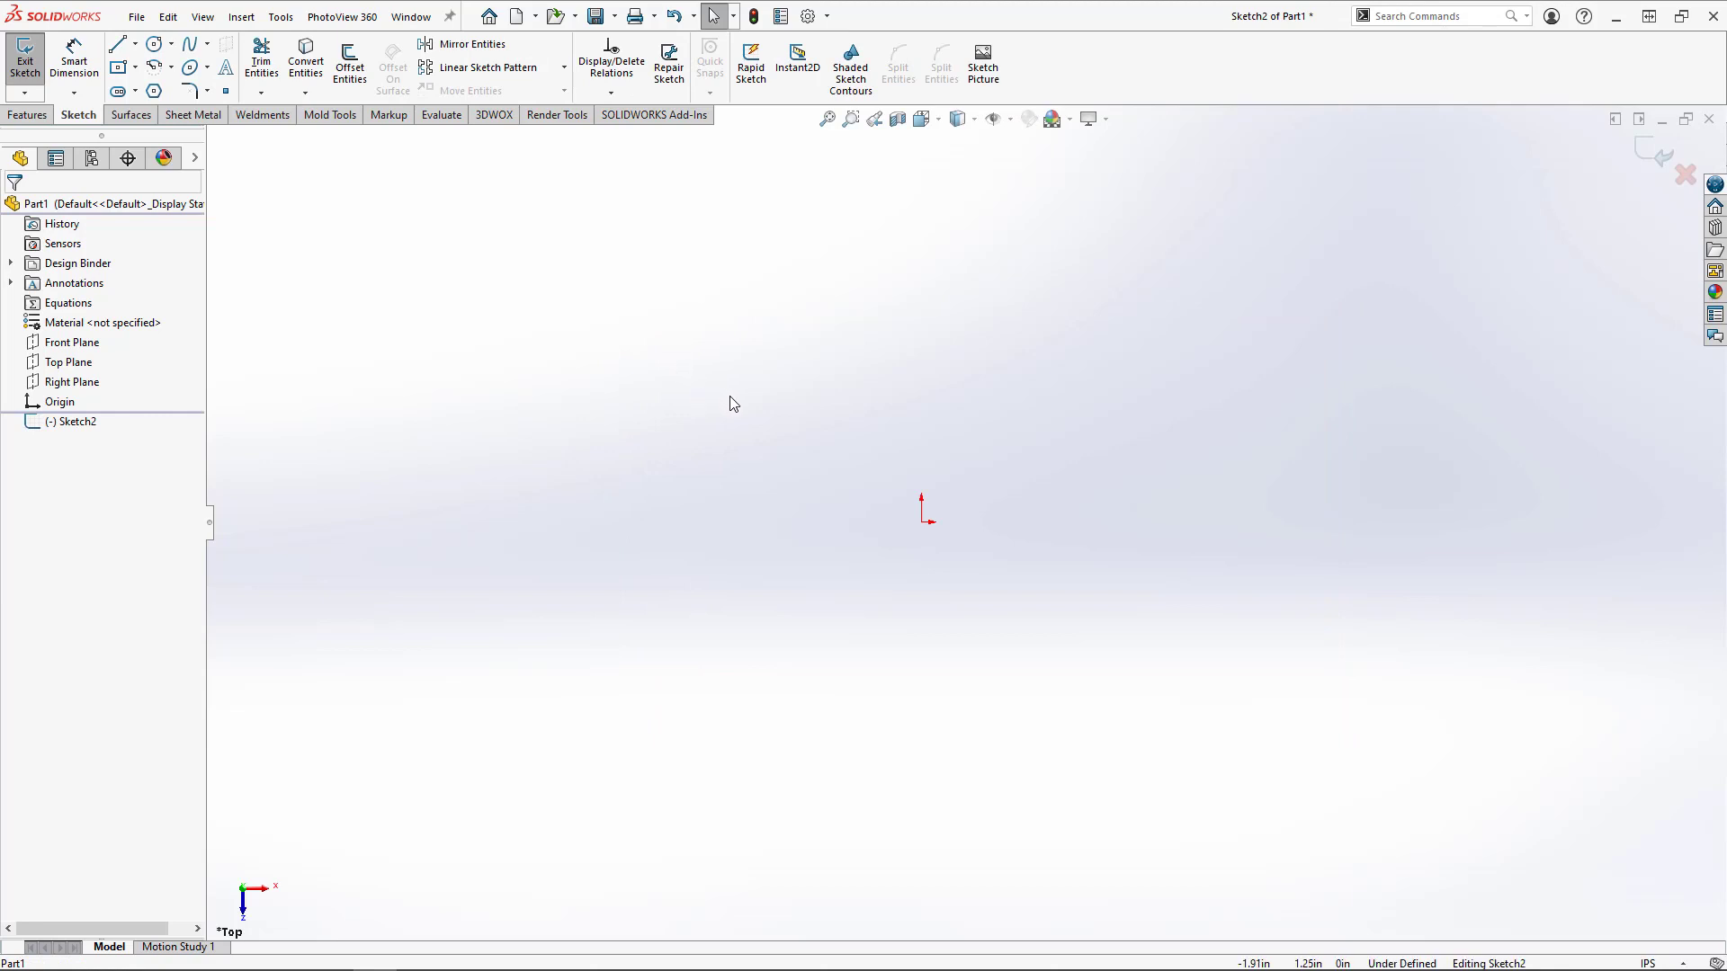
mouse_move(724, 395)
right_mouse_down()
mouse_move(743, 416)
mouse_move(716, 427)
mouse_move(689, 390)
mouse_move(769, 401)
right_mouse_up()
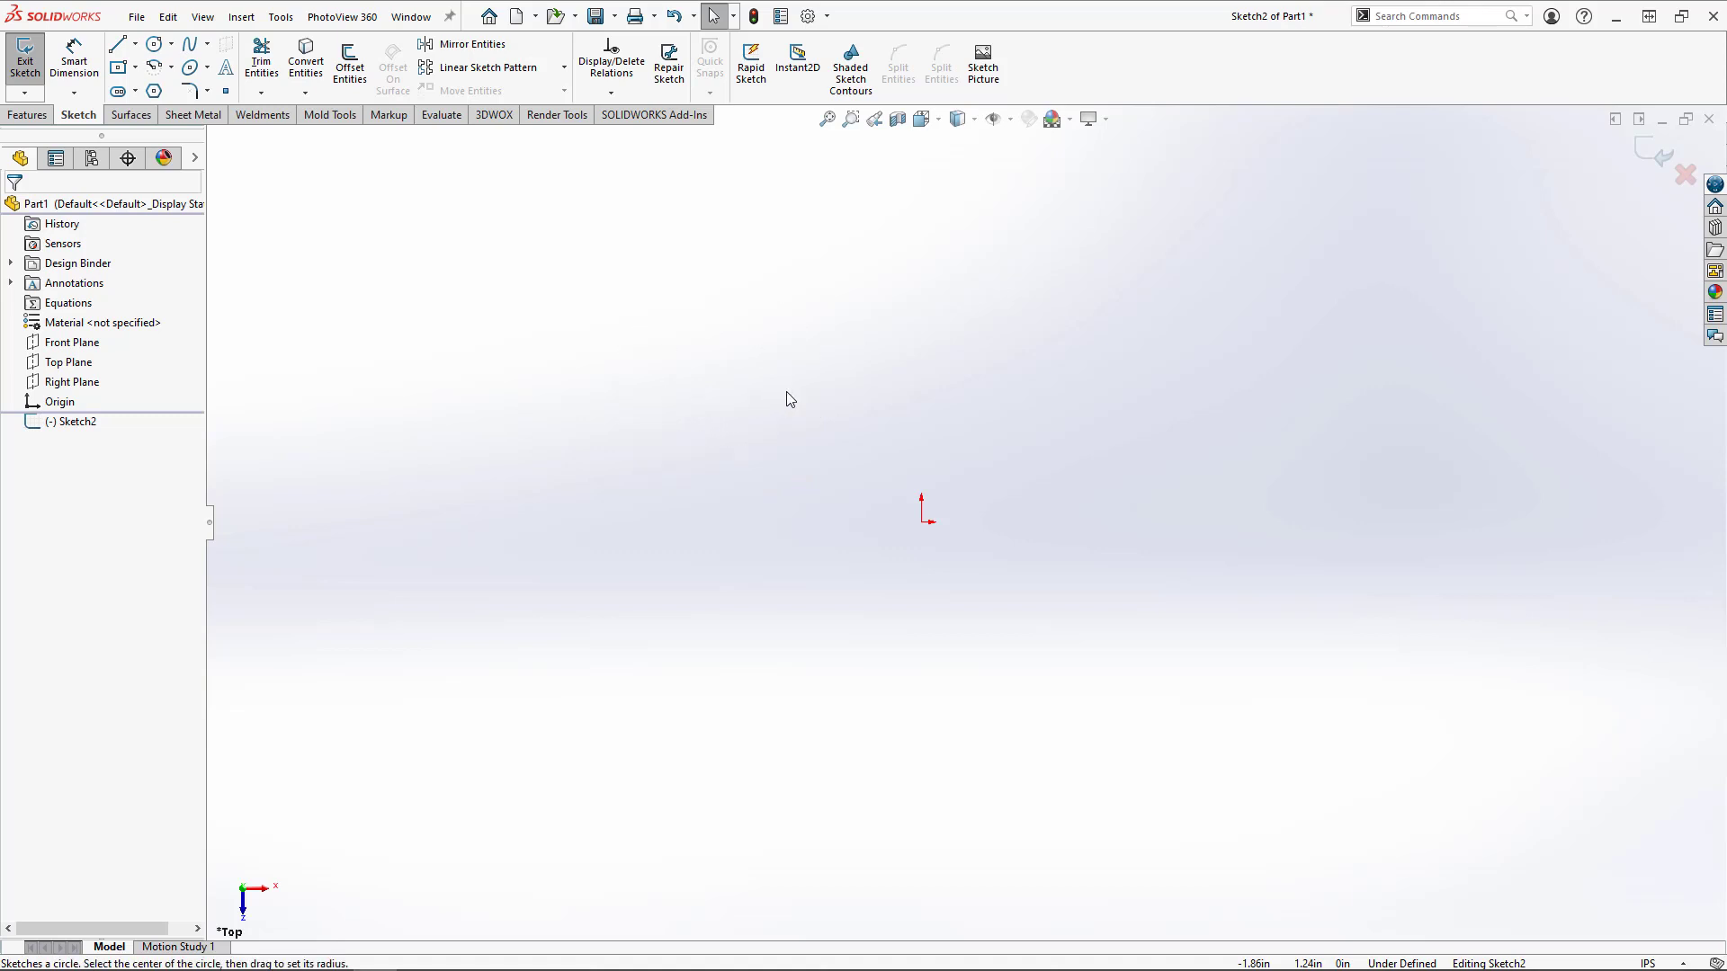
left_click(921, 521)
left_click(1090, 436)
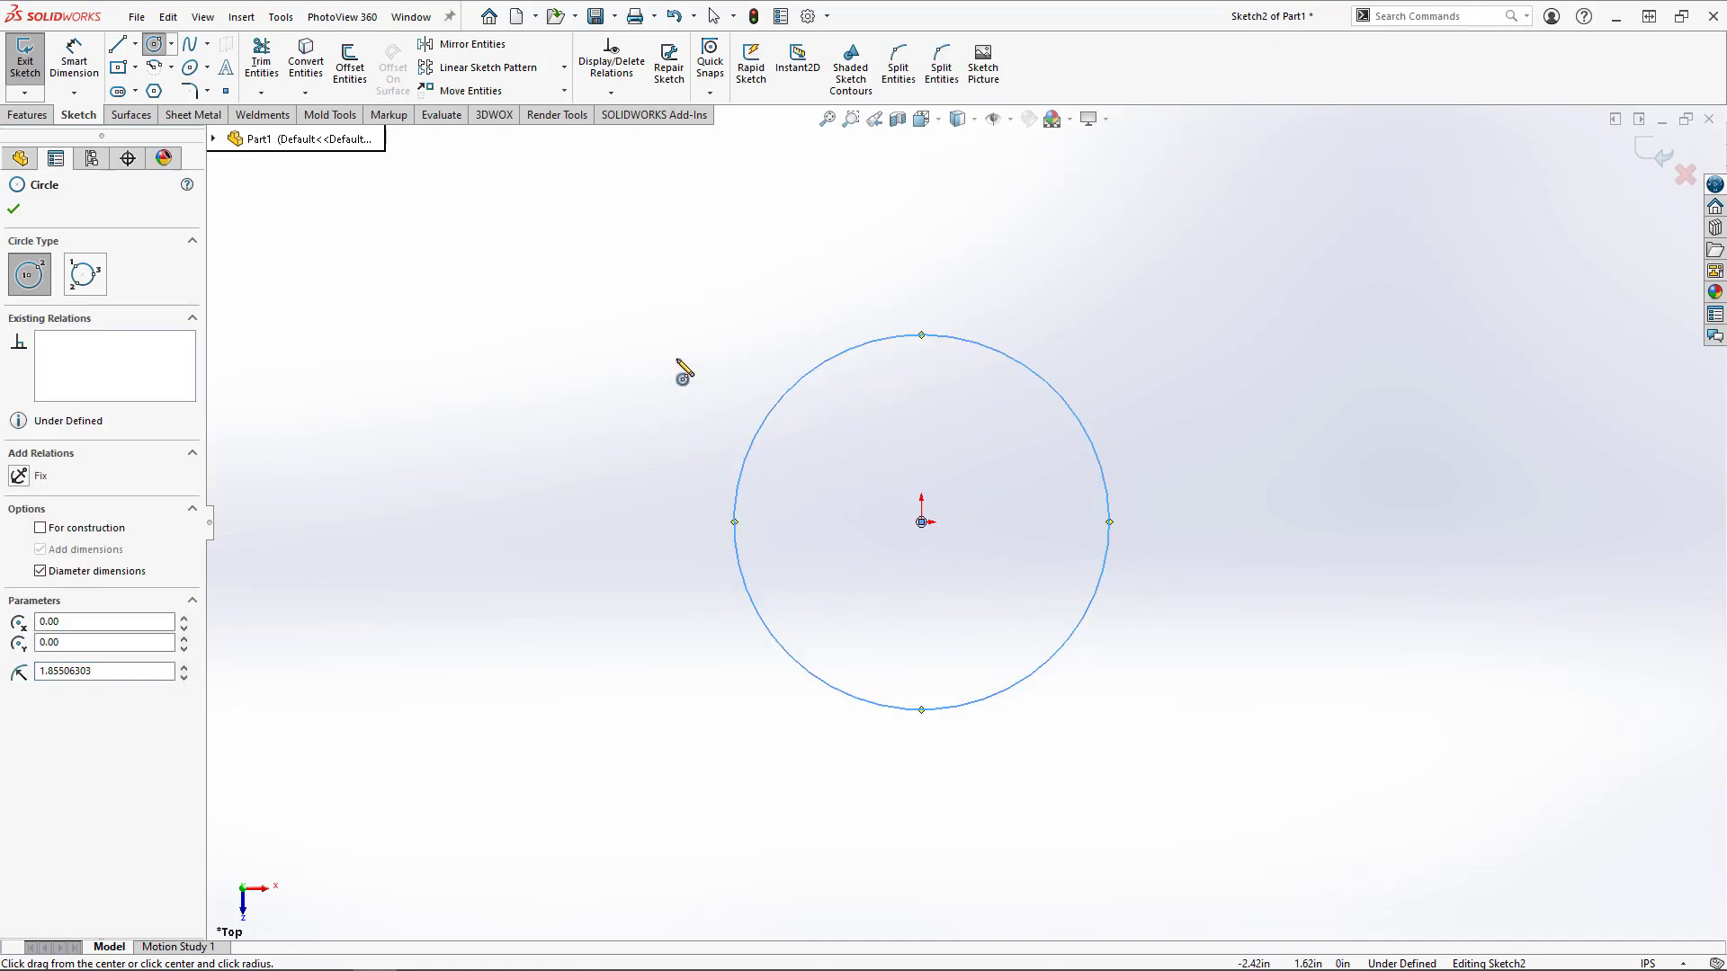
Dimension the circle's diameter to 3.75 in with Smart Dimension
right_click_drag(678, 363, 691, 304)
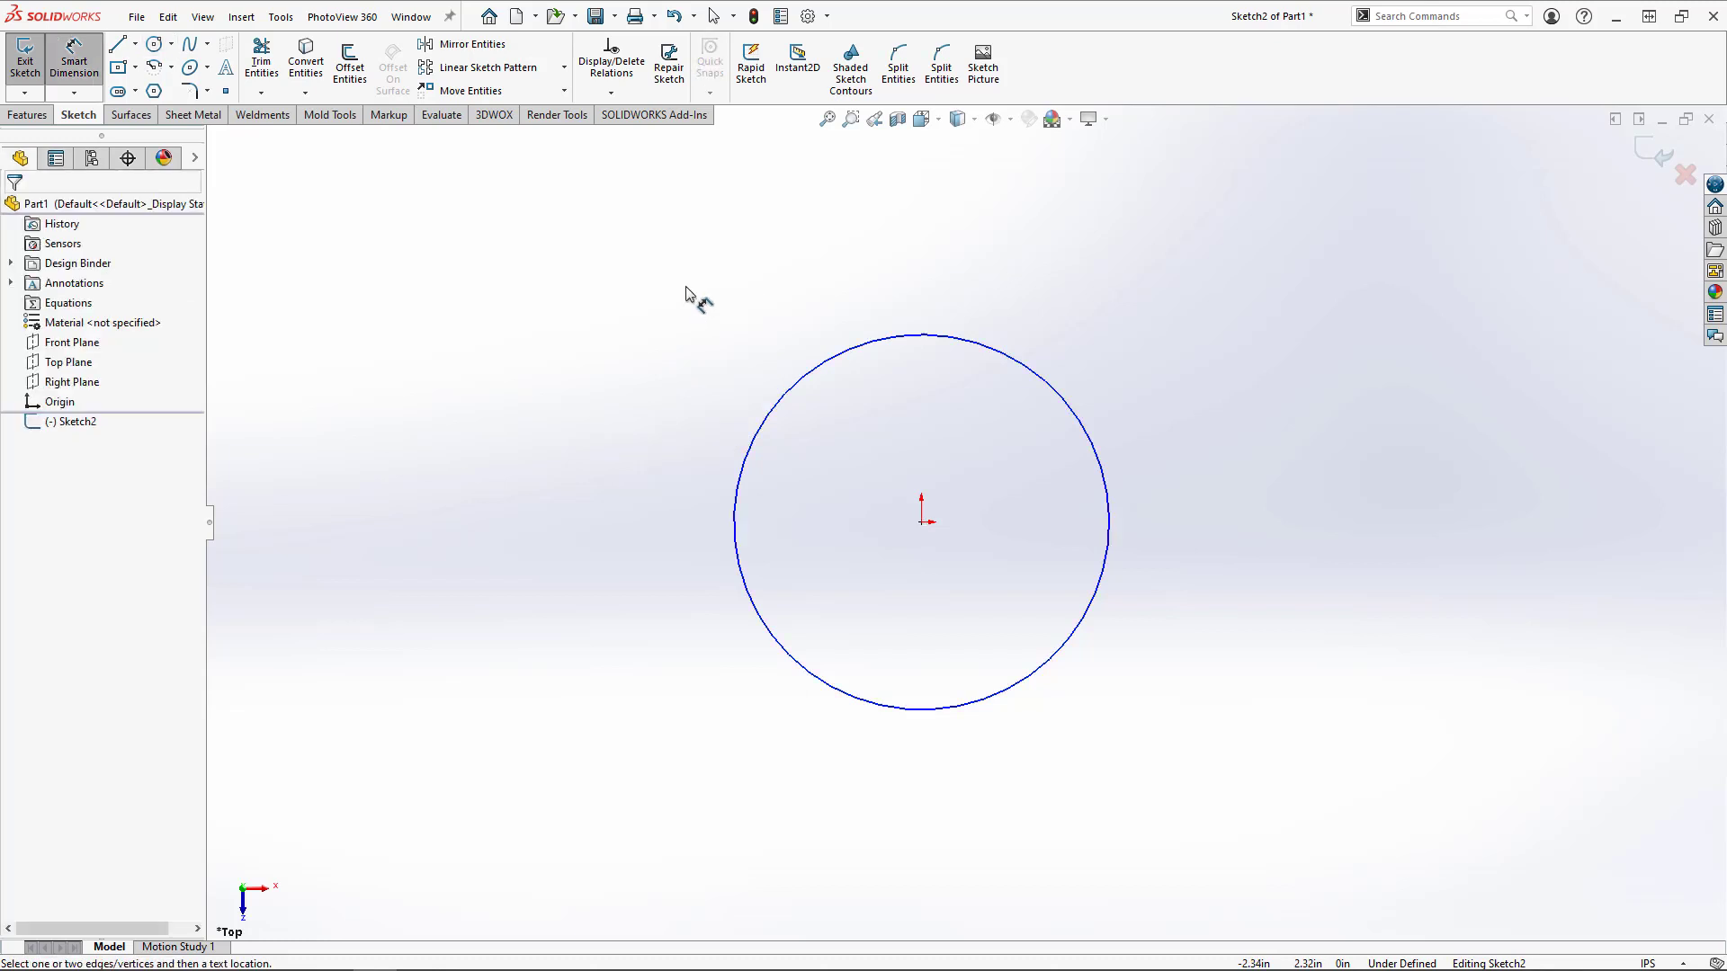
left_click(920, 337)
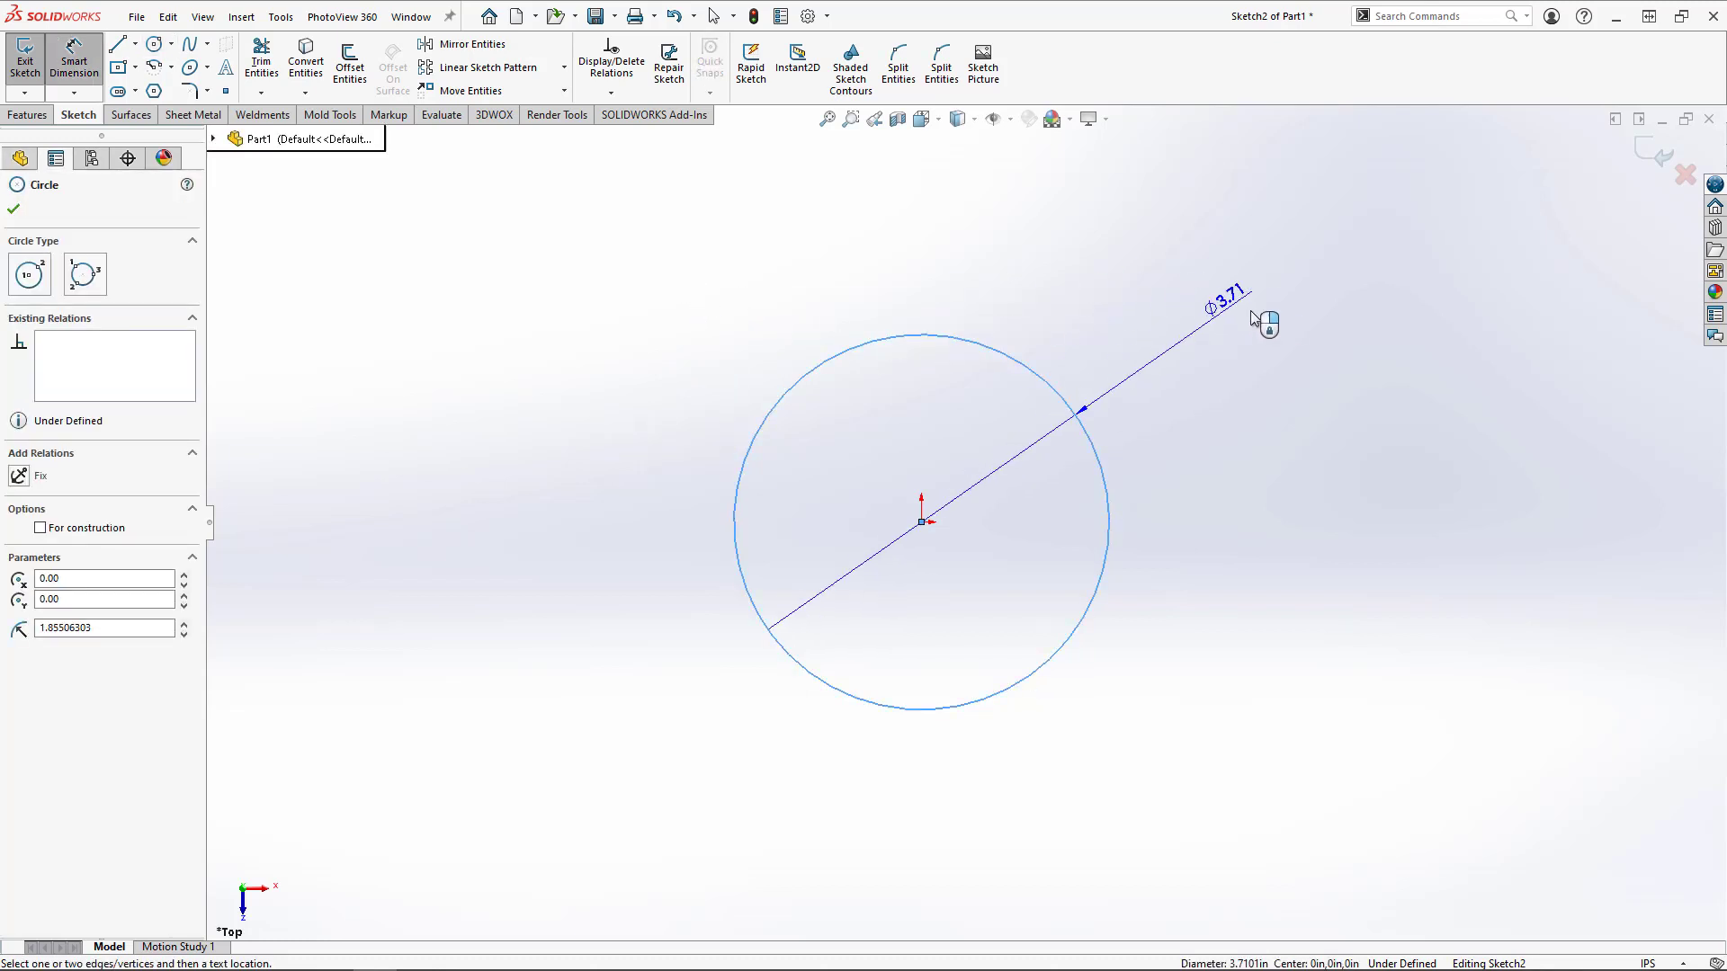
left_click(1292, 329)
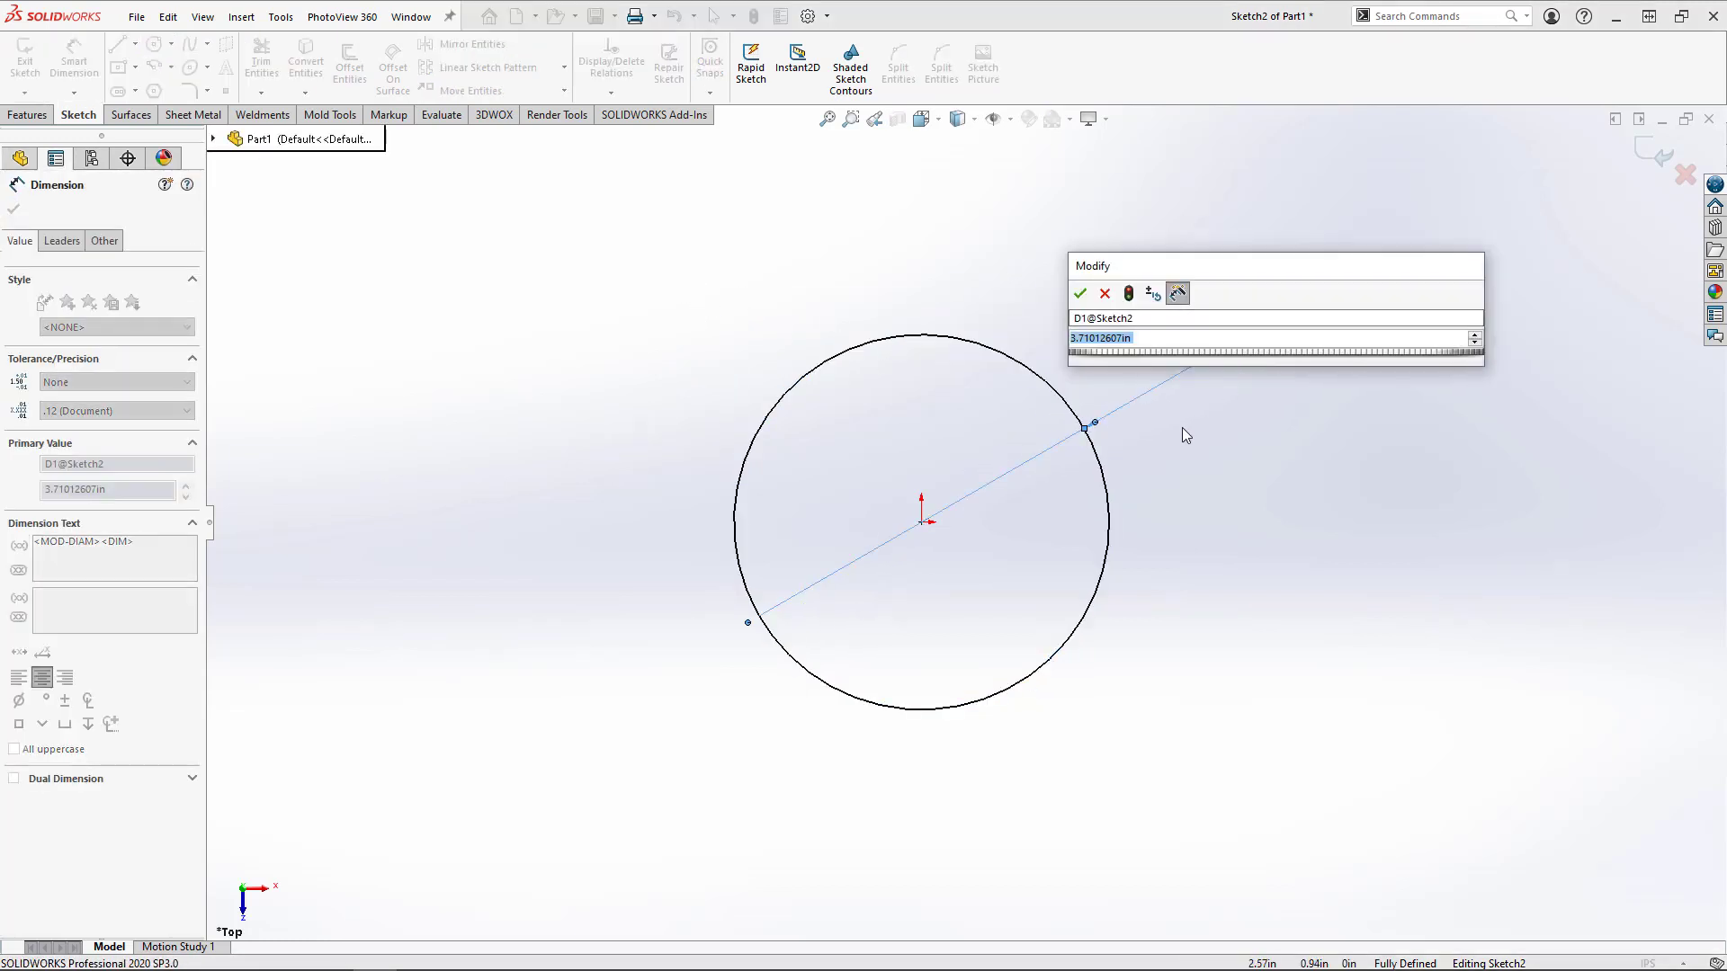
type("3.75")
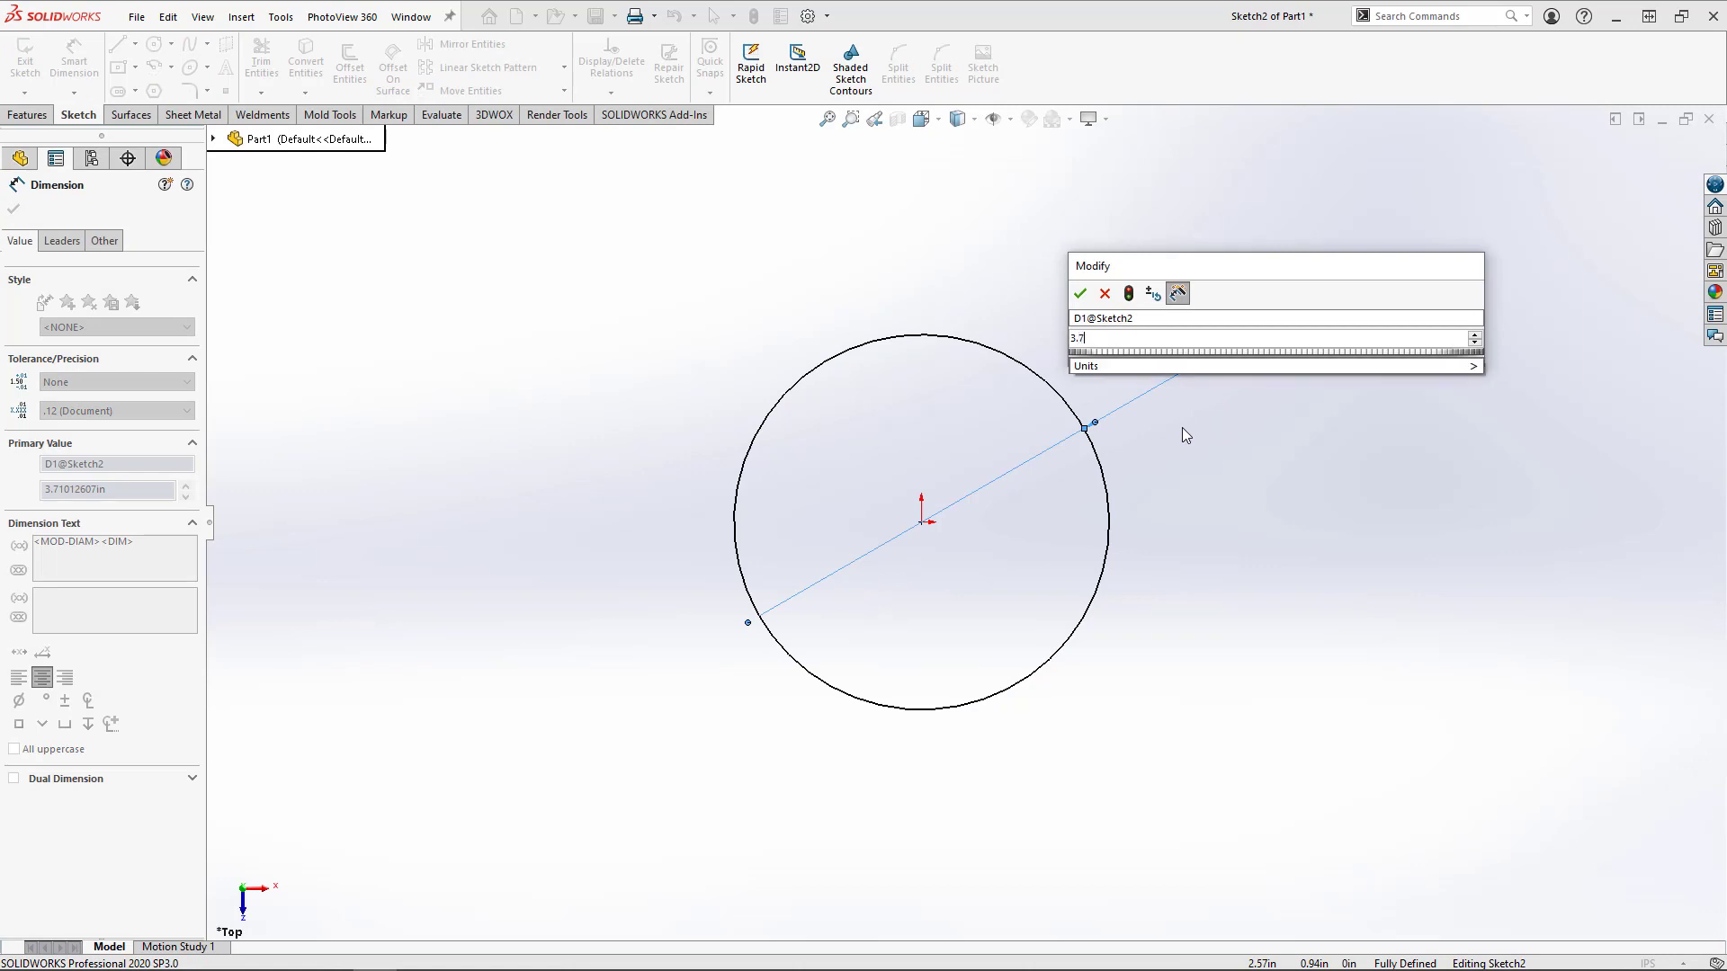
key("Return")
left_click(1183, 433)
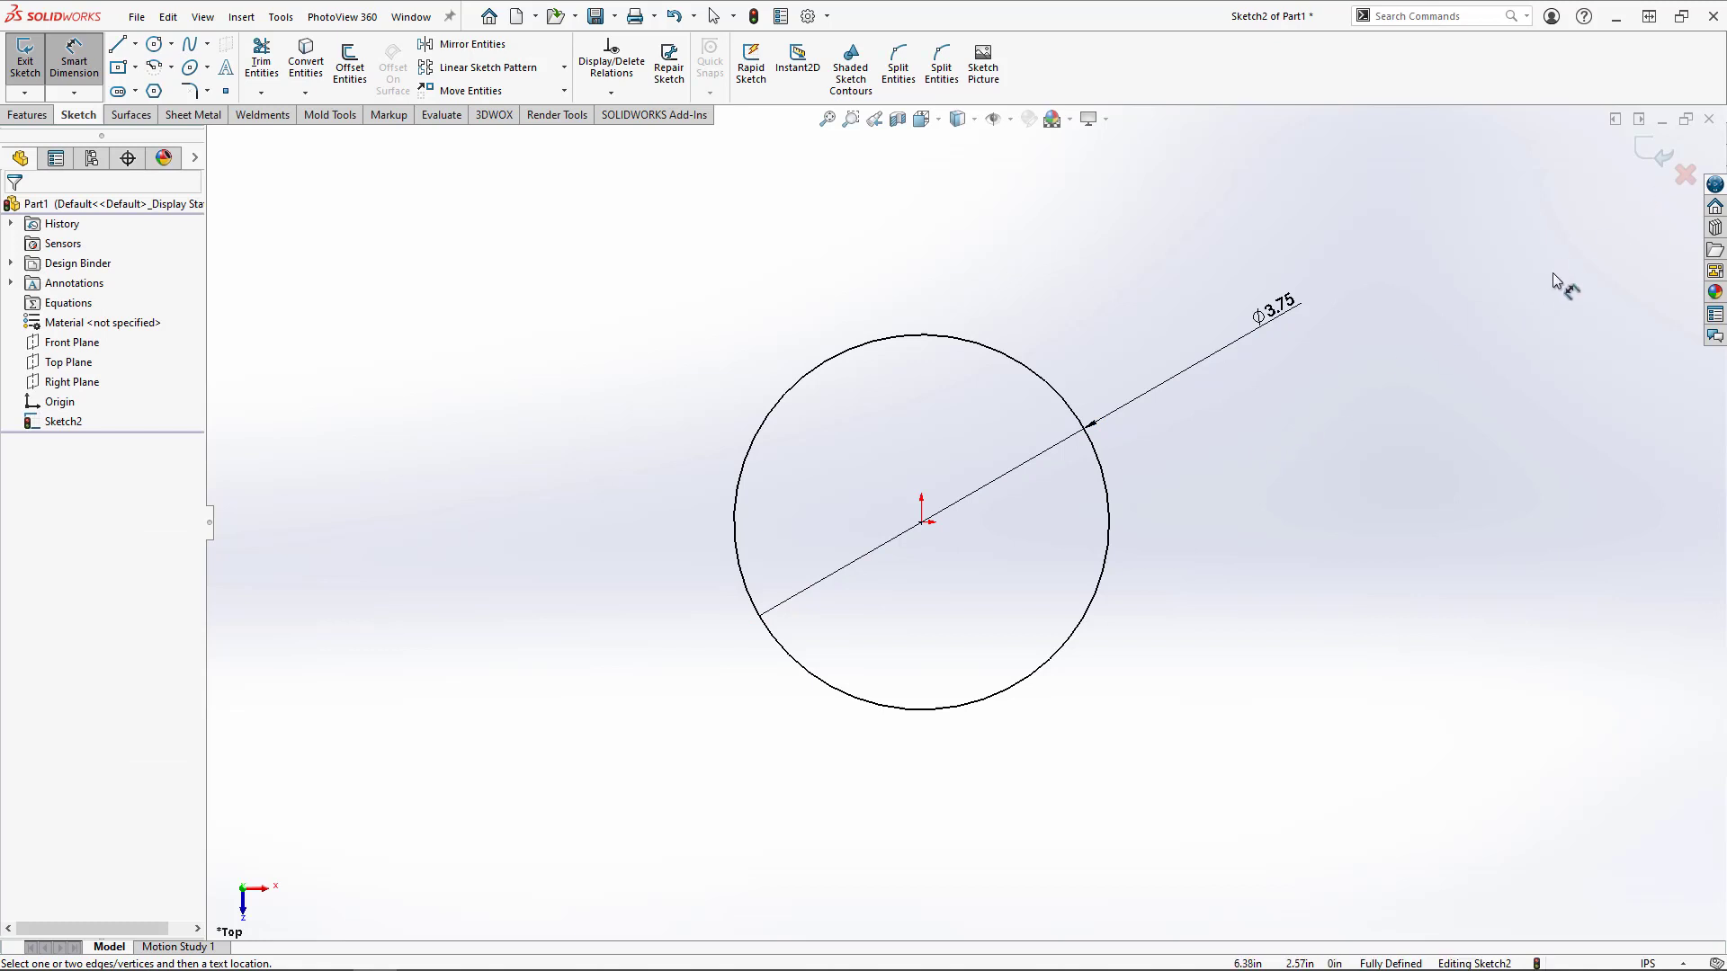
left_click(1651, 157)
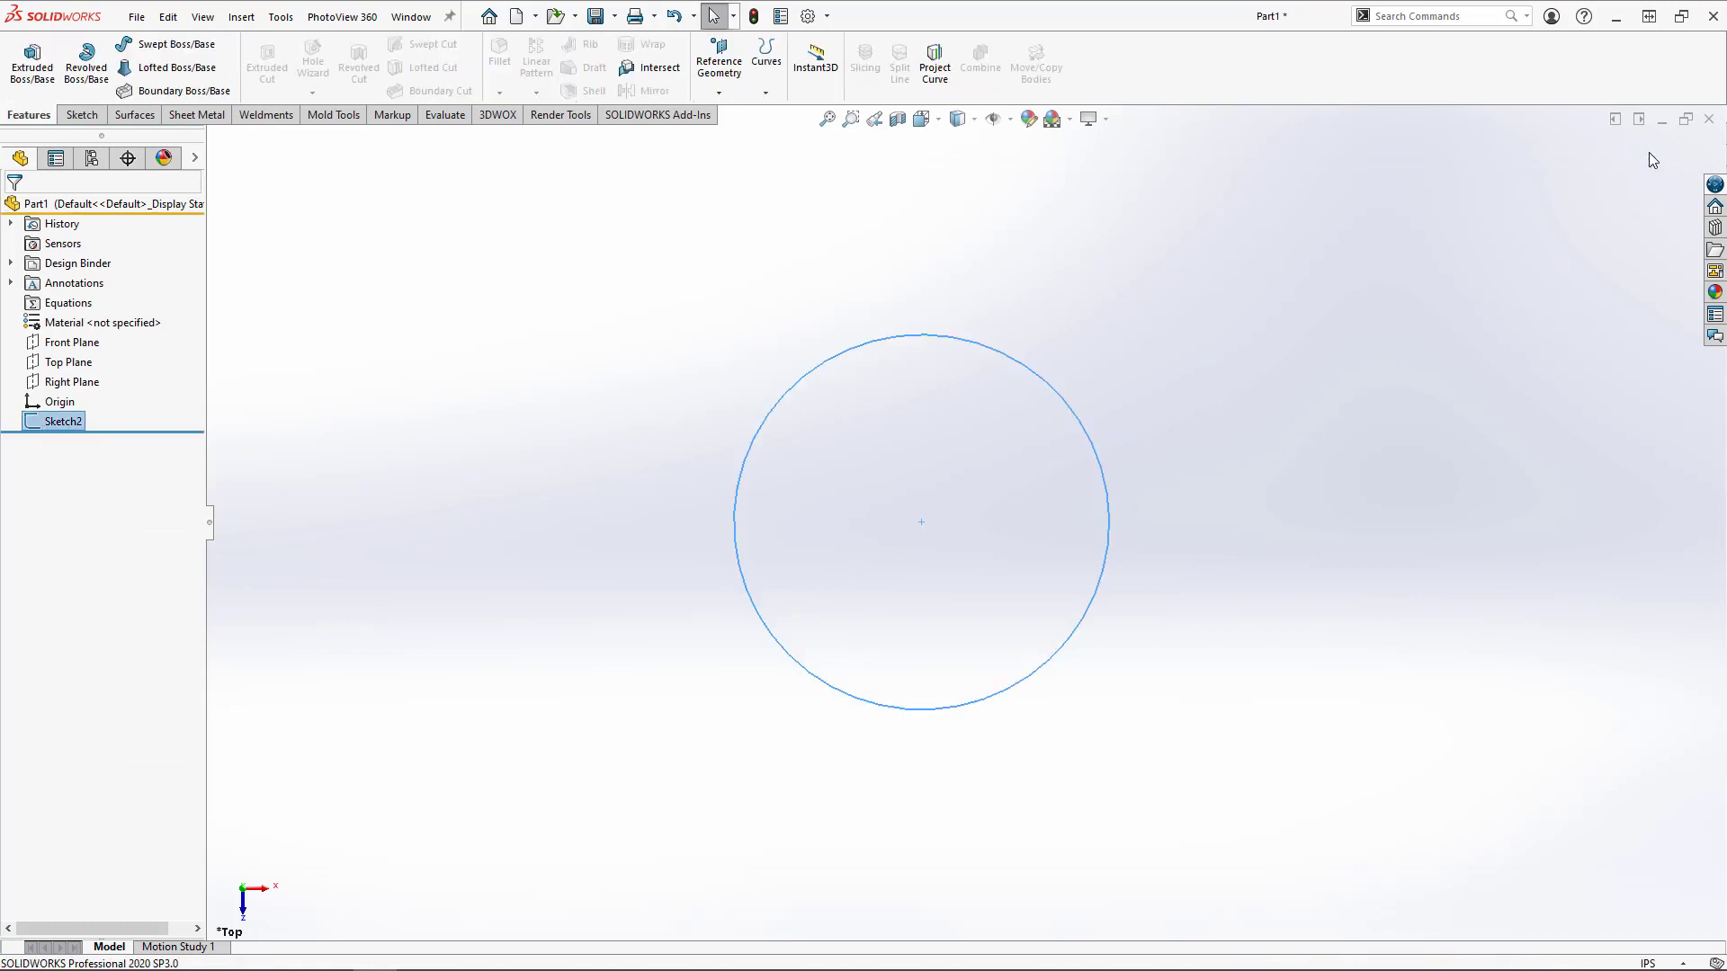